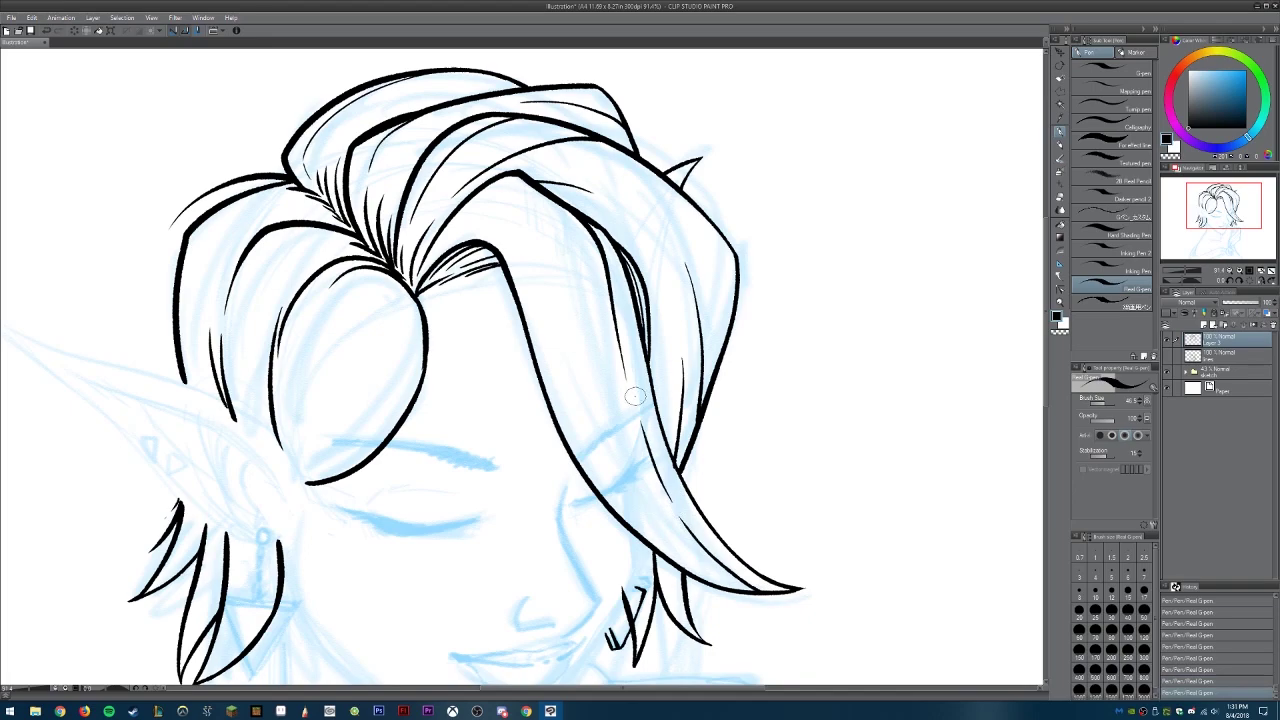
Step: Ink thin strand lines along the inner curve of the long front lock of hair
drag(660, 550, 490, 240)
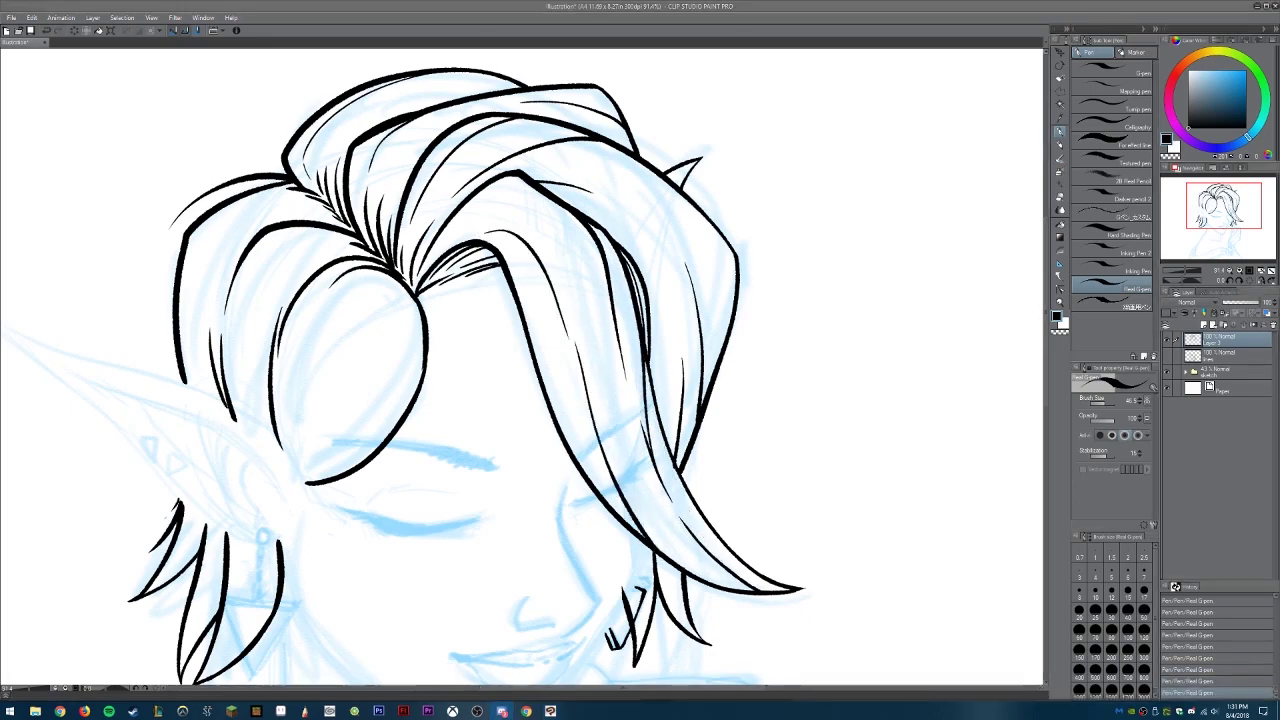
scroll(340, 400, down, 3)
scroll(340, 400, up, 5)
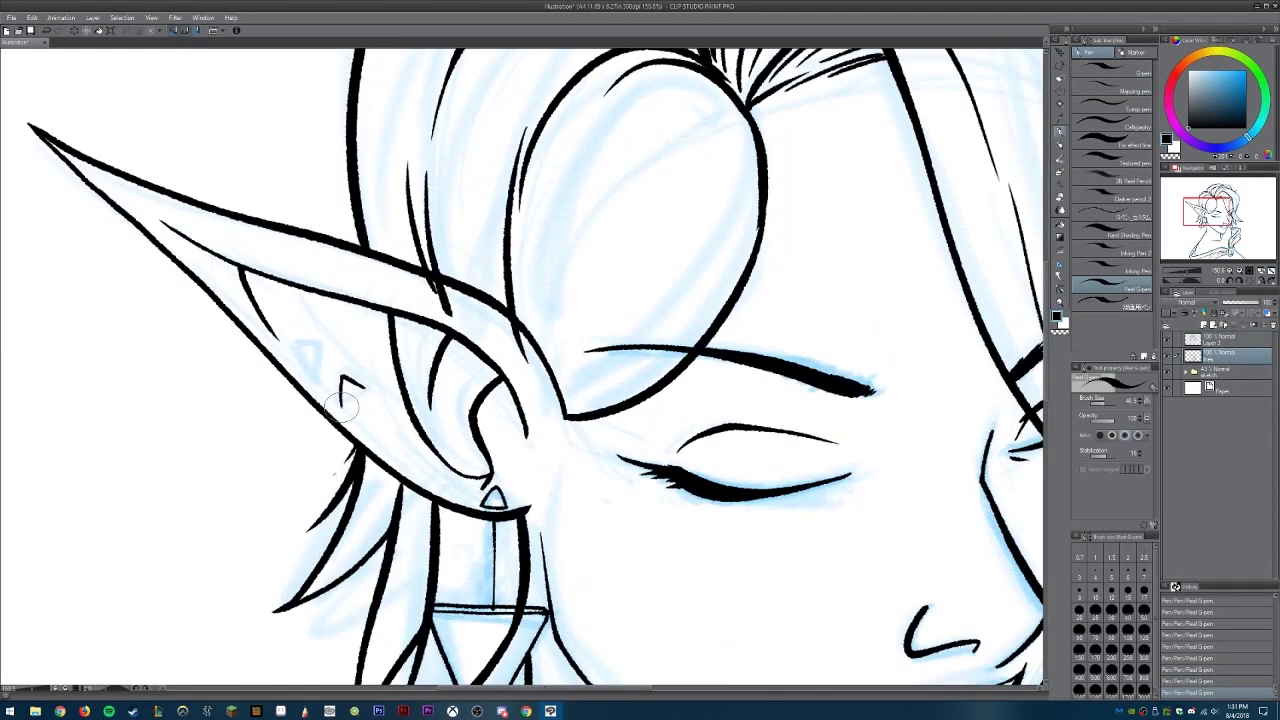
Step: Ink the small triangular piercings on the ear and the shoulder outline beside the brooch
scroll(300, 355, down, 4)
scroll(960, 391, up, 1)
scroll(960, 391, down, 3)
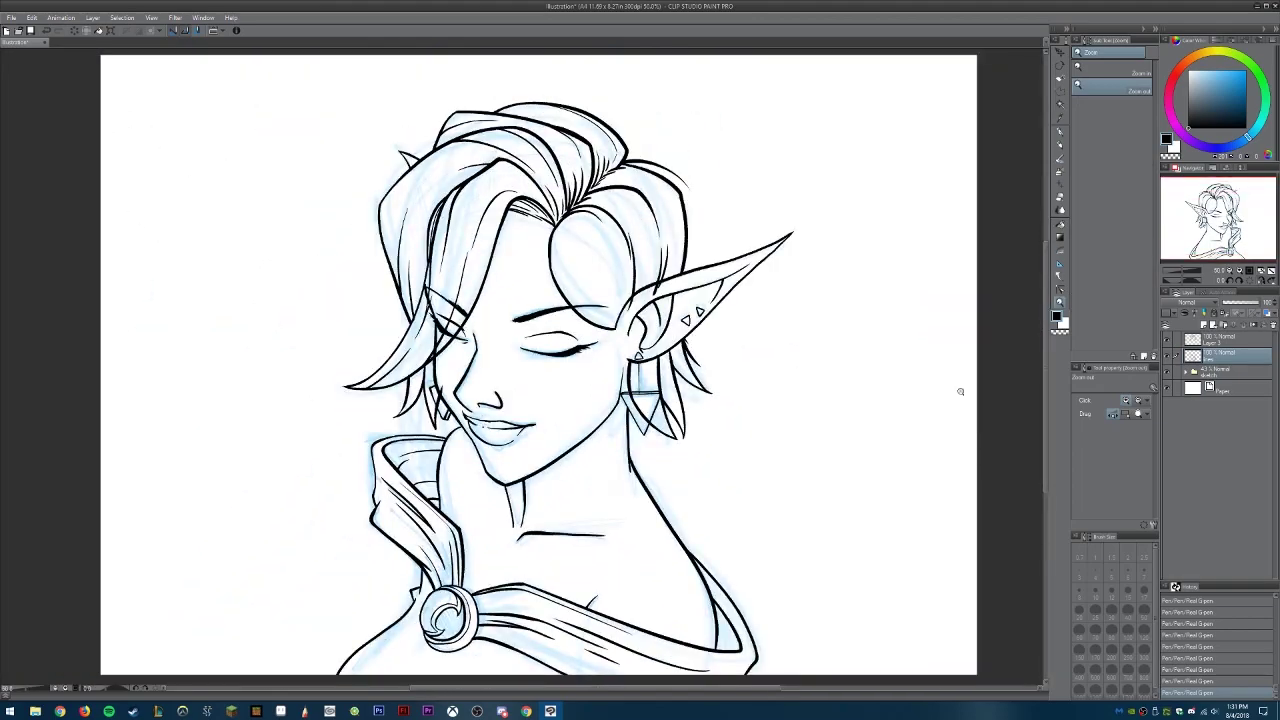
key(h)
scroll(610, 428, up, 2)
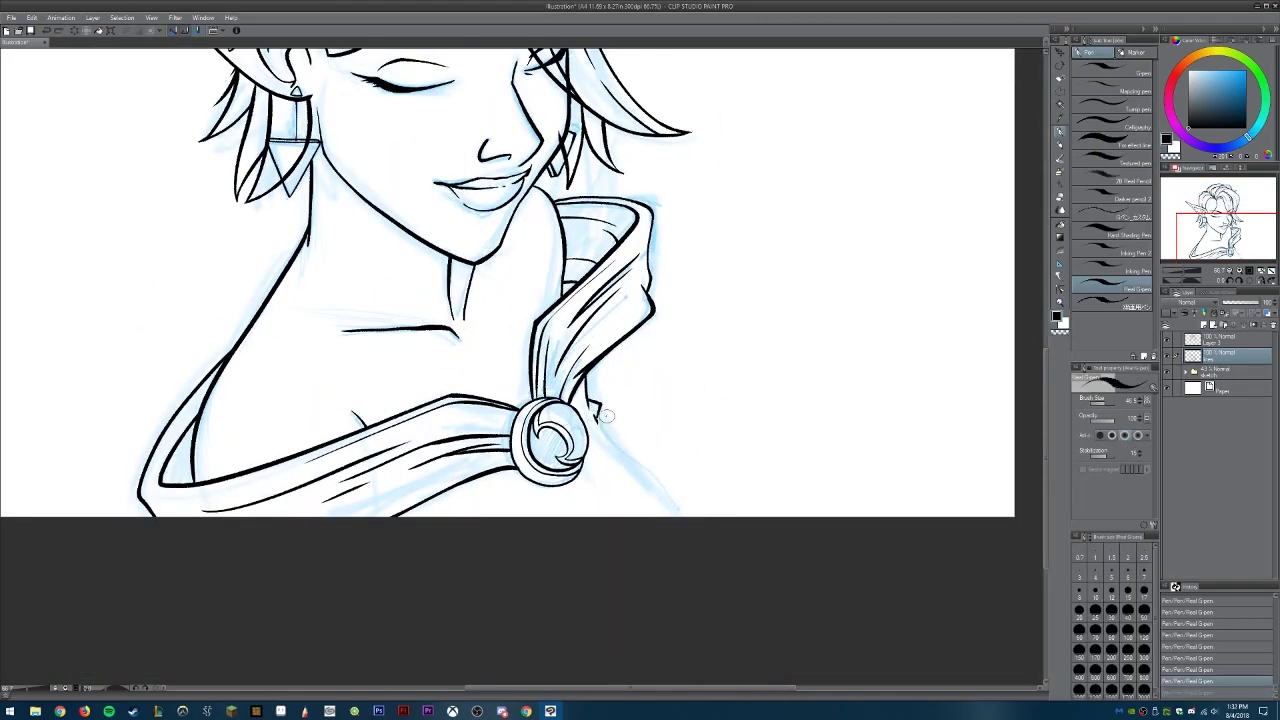
scroll(671, 431, down, 4)
Step: Lower the opacity of the hair line layer so the linework beneath it can be compared
click(1170, 340)
click(1170, 340)
click(1200, 340)
click(1242, 303)
scroll(623, 292, up, 5)
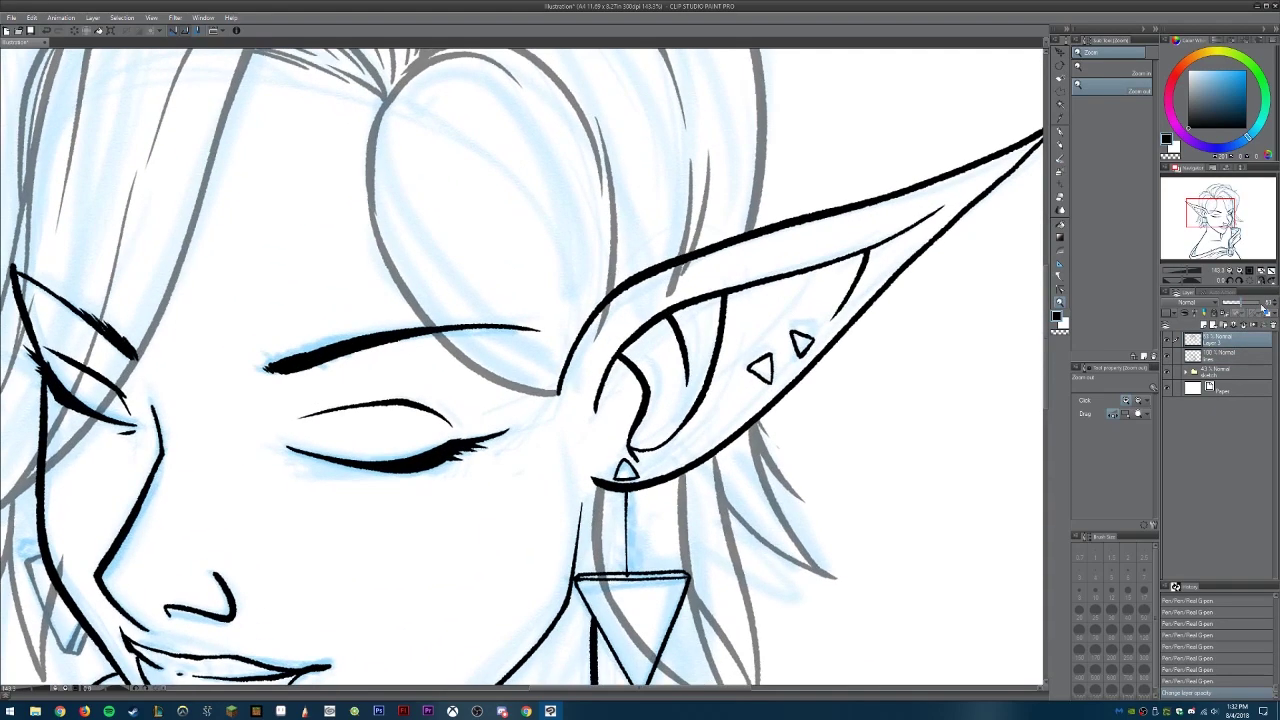
Step: Erase the hair lines crossing the ear and the covered eye and brow lines beneath the front lock
key(e)
mouse_move(700, 452)
mouse_down()
mouse_move(870, 527)
mouse_move(967, 293)
mouse_move(881, 278)
mouse_move(895, 307)
mouse_move(790, 415)
mouse_up()
scroll(790, 415, down, 4)
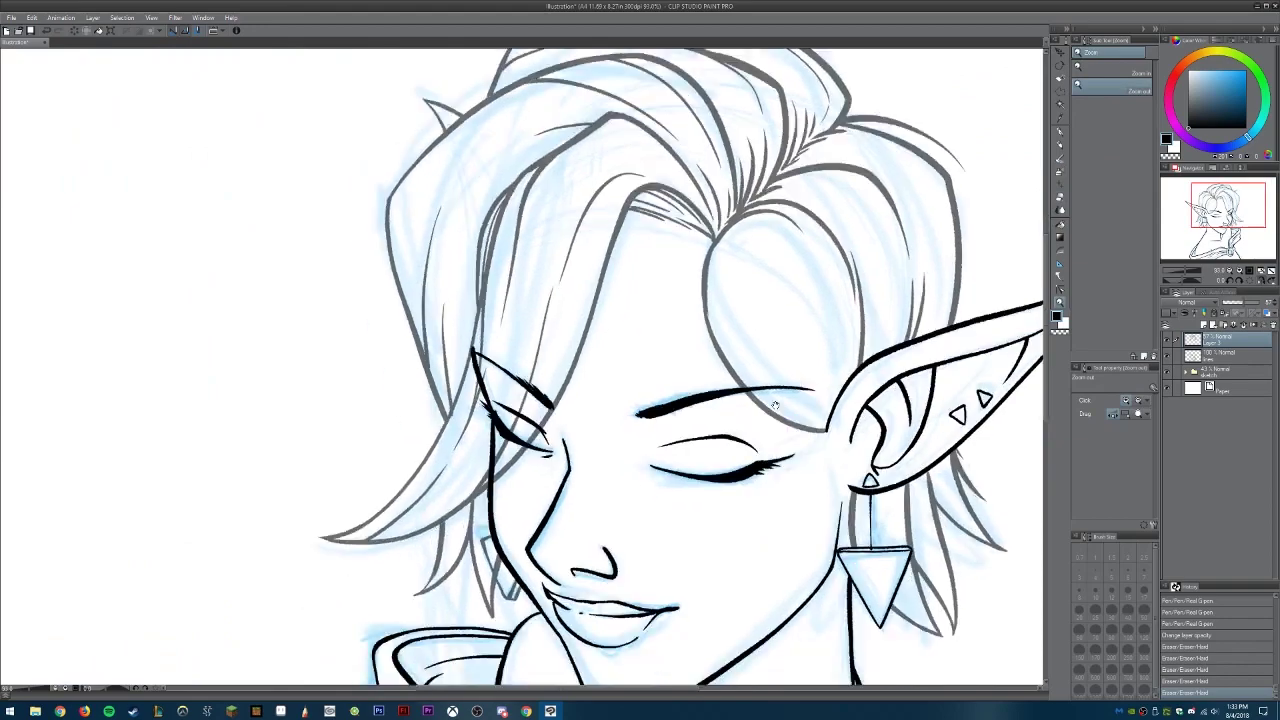
scroll(499, 464, up, 5)
drag(560, 410, 543, 229)
scroll(543, 229, down, 4)
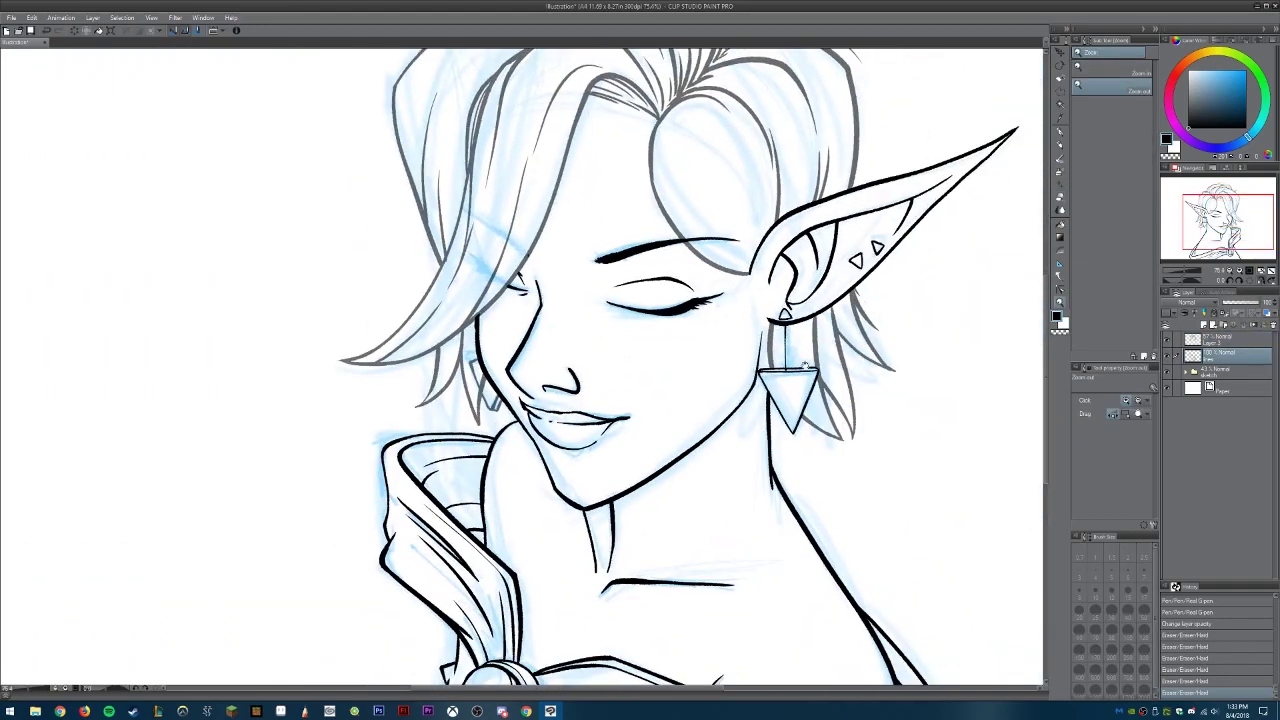
scroll(497, 385, up, 5)
scroll(494, 383, down, 4)
Step: Restore the hair layer to 100% opacity with the sketch hidden, and erase the eyebrow line under the rounded bang
key(h)
key(h)
scroll(767, 405, down, 1)
key(h)
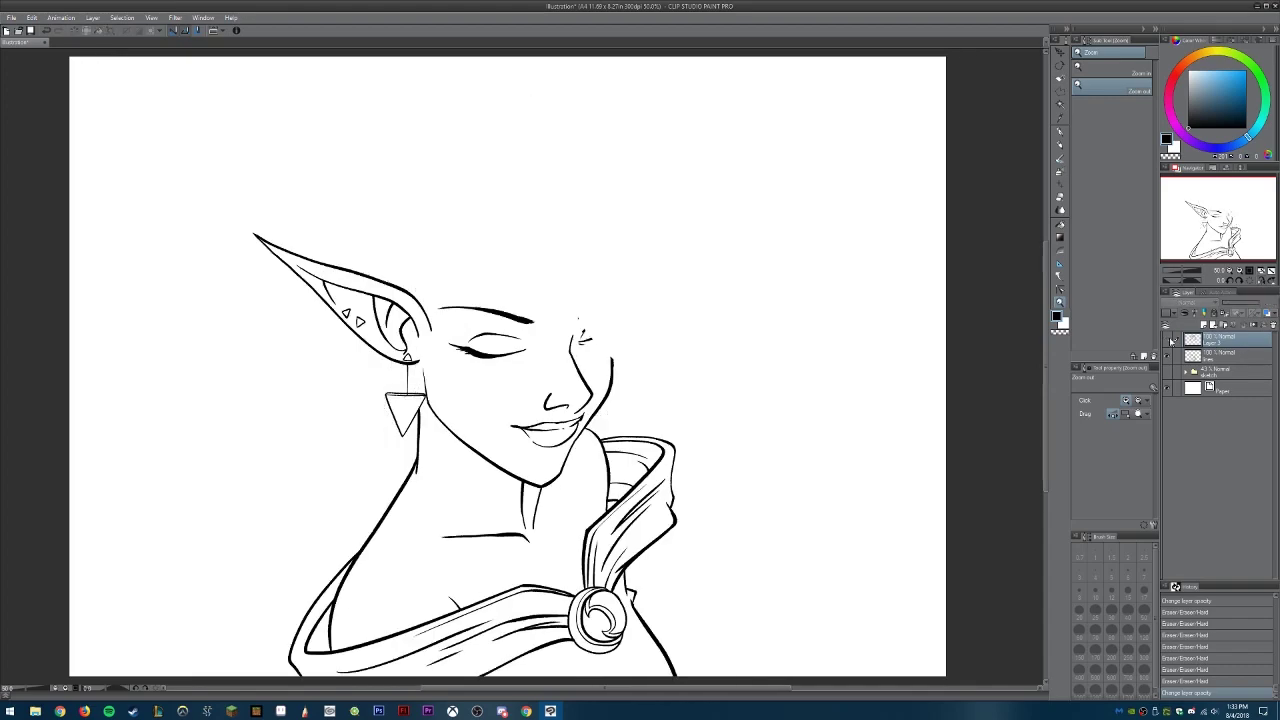
key(e)
scroll(496, 312, up, 3)
scroll(491, 313, down, 3)
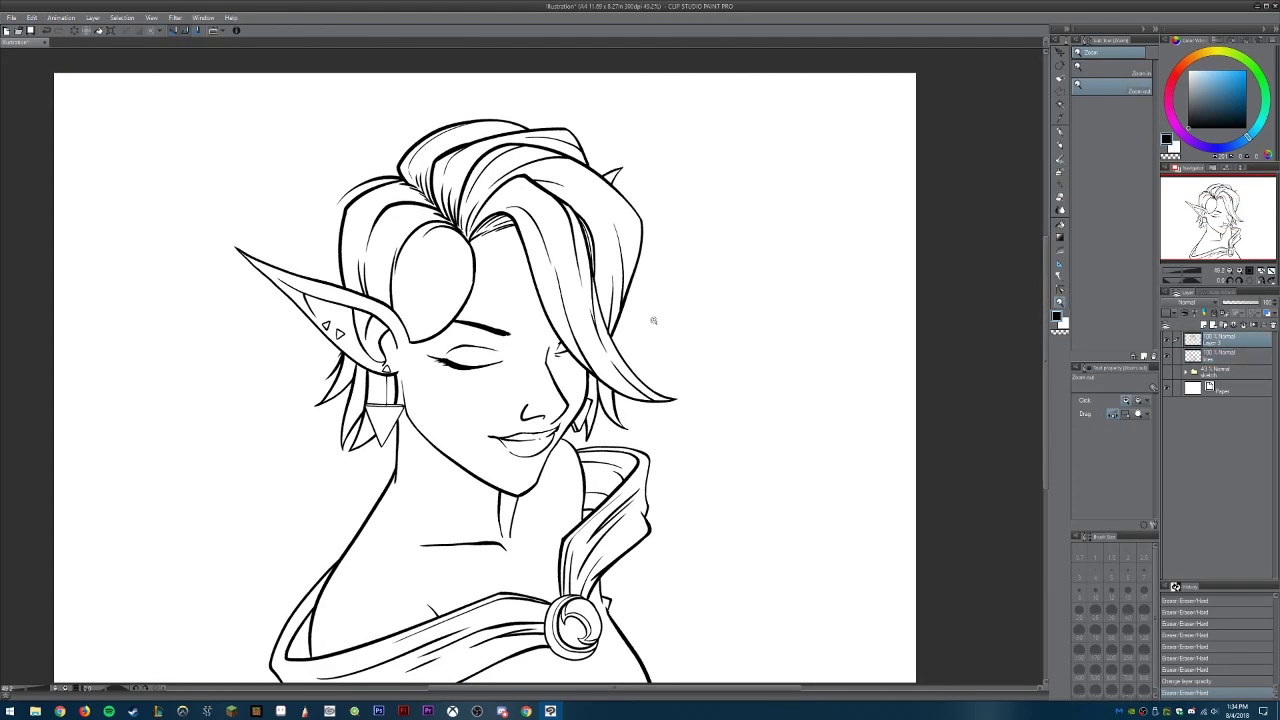
Step: Ink long curved strand lines inside the rounded bang above the closed eye
key(p)
scroll(503, 271, up, 3)
drag(562, 152, 489, 254)
drag(518, 314, 468, 368)
drag(602, 152, 548, 282)
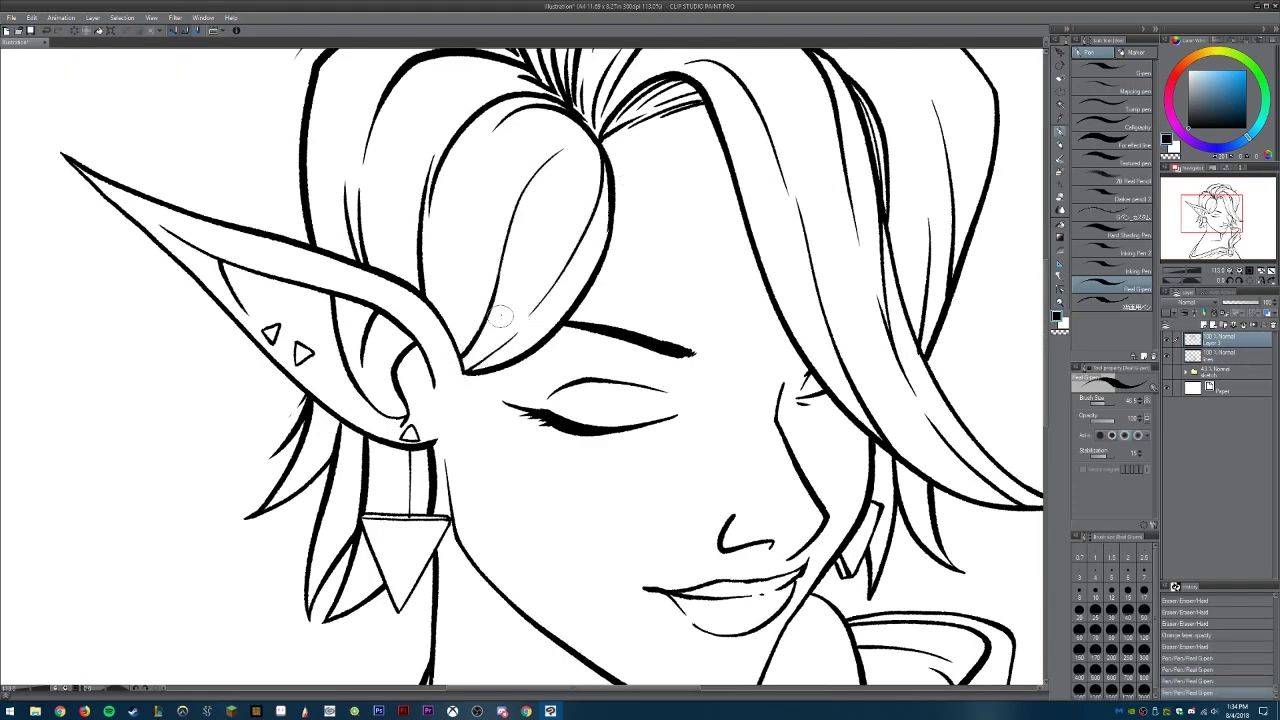
Step: Merge the hair layer into the line art and add a base layer beneath it over mid-gray paper
scroll(537, 288, down, 4)
scroll(498, 360, down, 1)
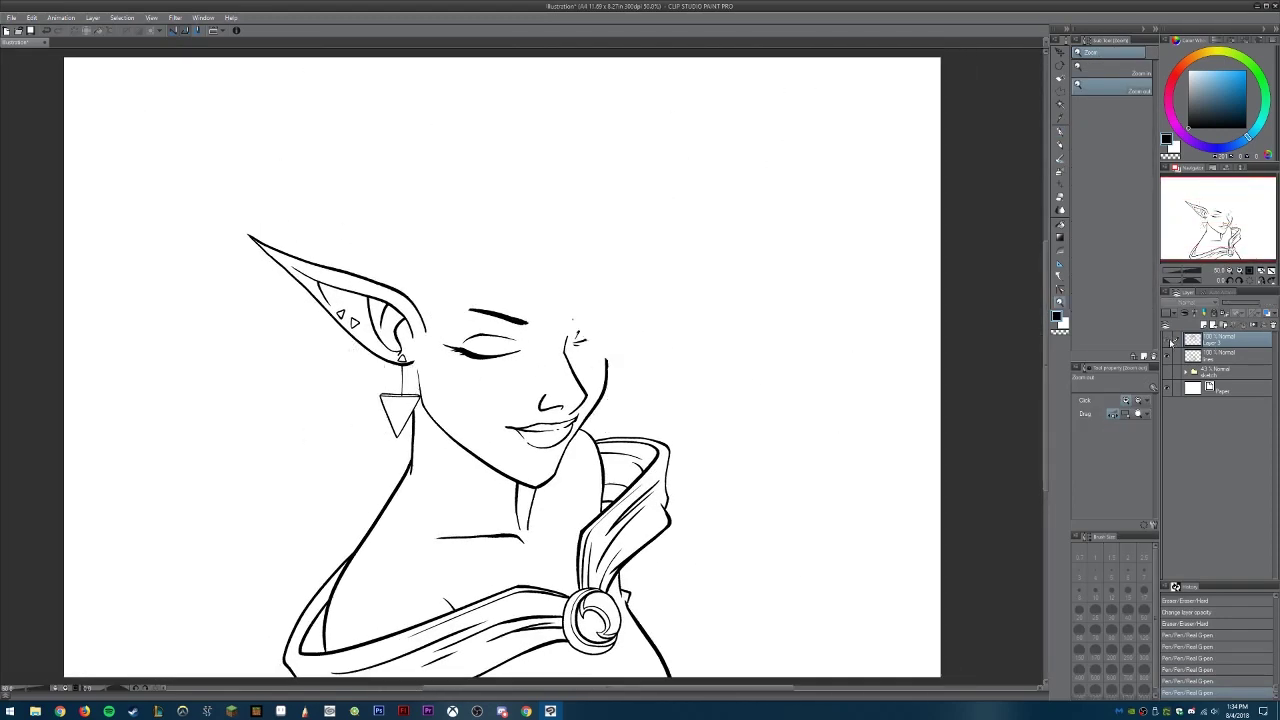
key(ctrl+e)
key(ctrl+shift+n)
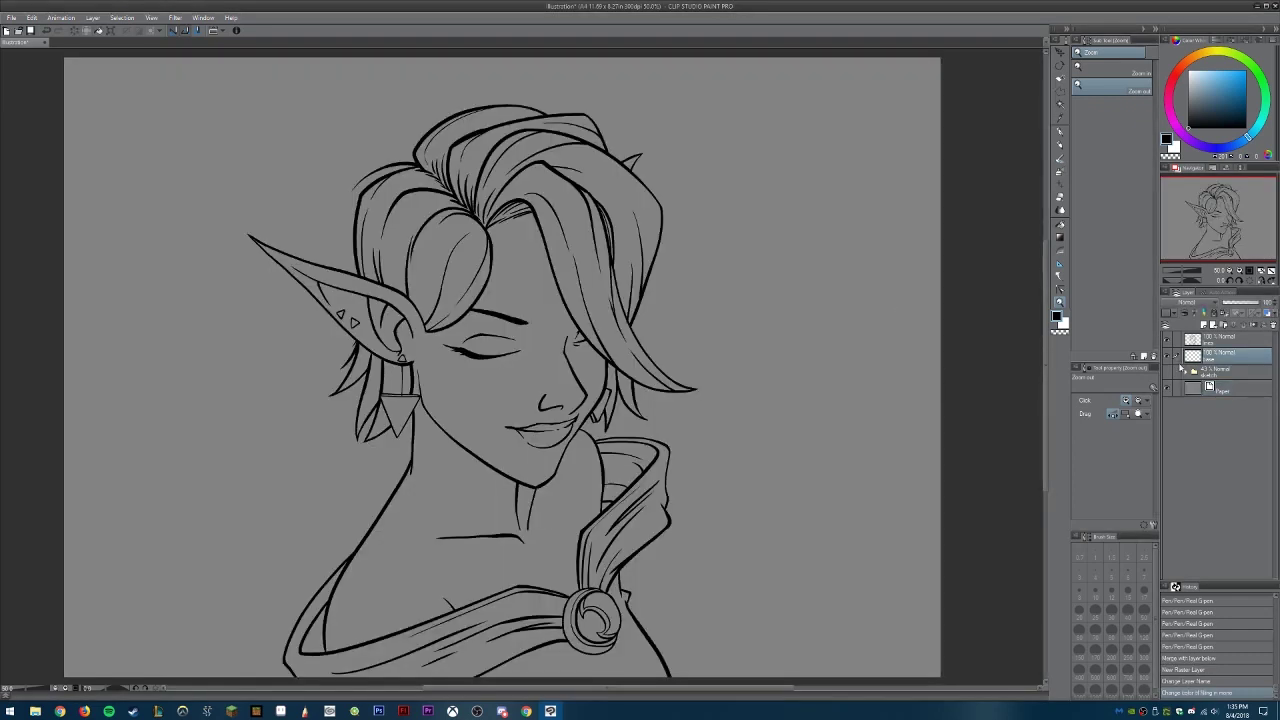
Step: Select the area outside the line art, invert and shrink the selection, and fill the character's silhouette white on the base layer
click(1220, 340)
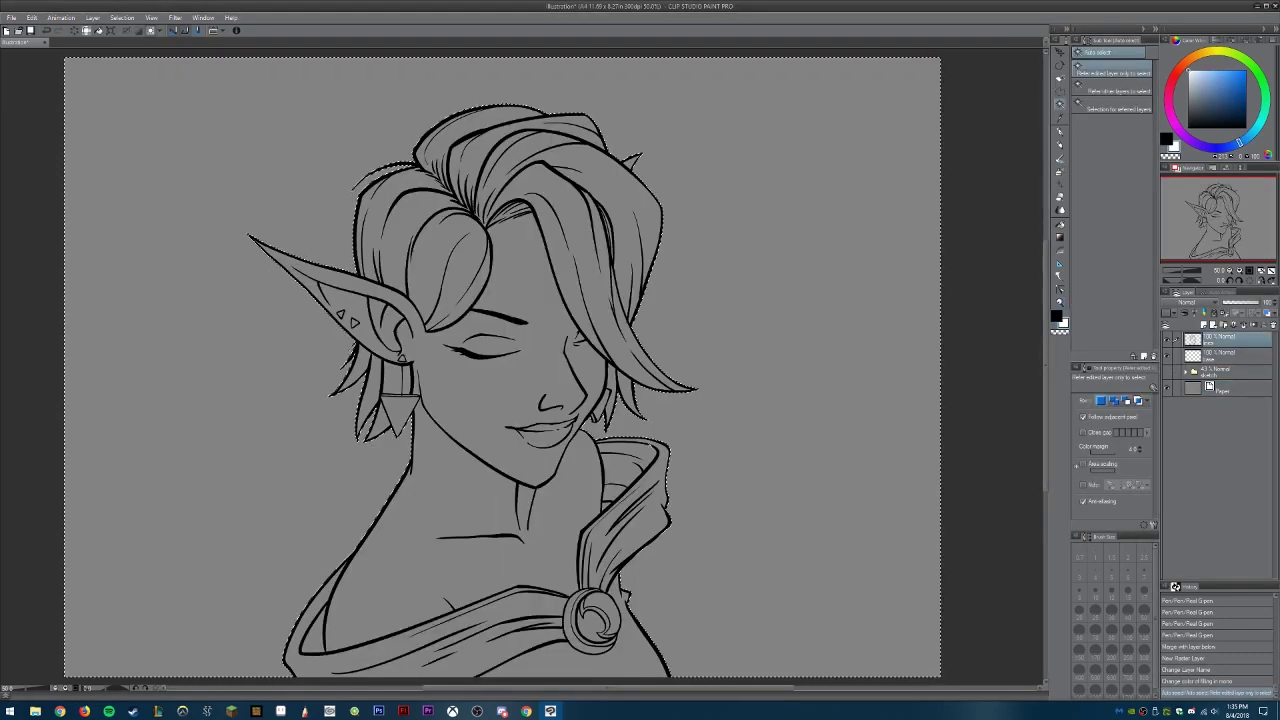
click(698, 386)
scroll(698, 386, up, 1)
key(ctrl+shift+i)
scroll(698, 386, up, 5)
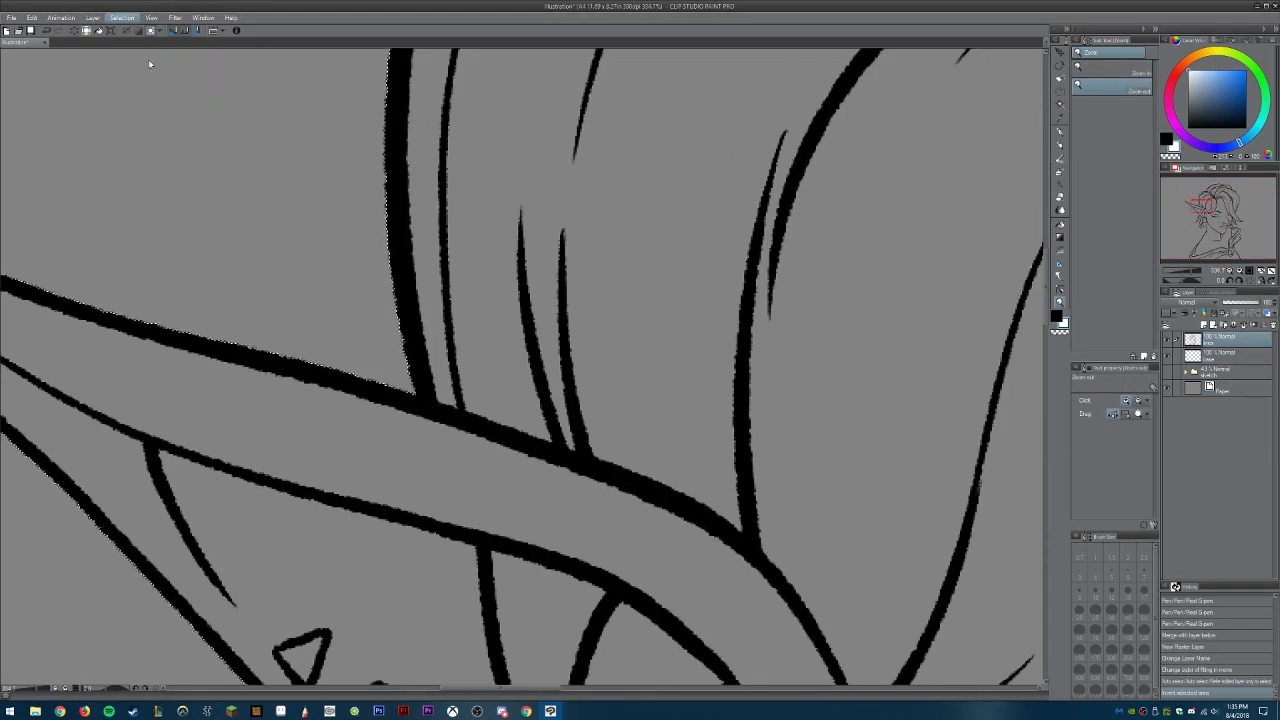
scroll(761, 433, down, 2)
key(alt+BackSpace)
scroll(761, 433, down, 4)
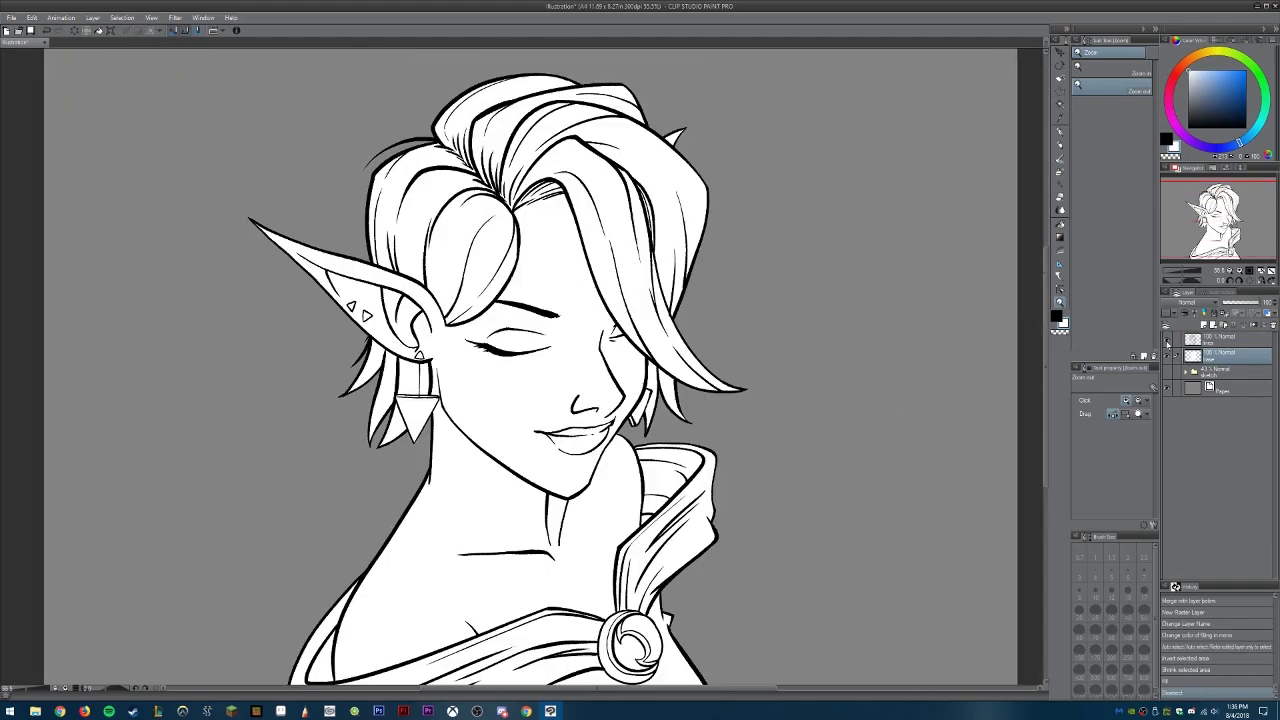
Step: Add separate hair, skin and dress layers between the line art and base, and clip them to the base layer
key(ctrl+shift+n)
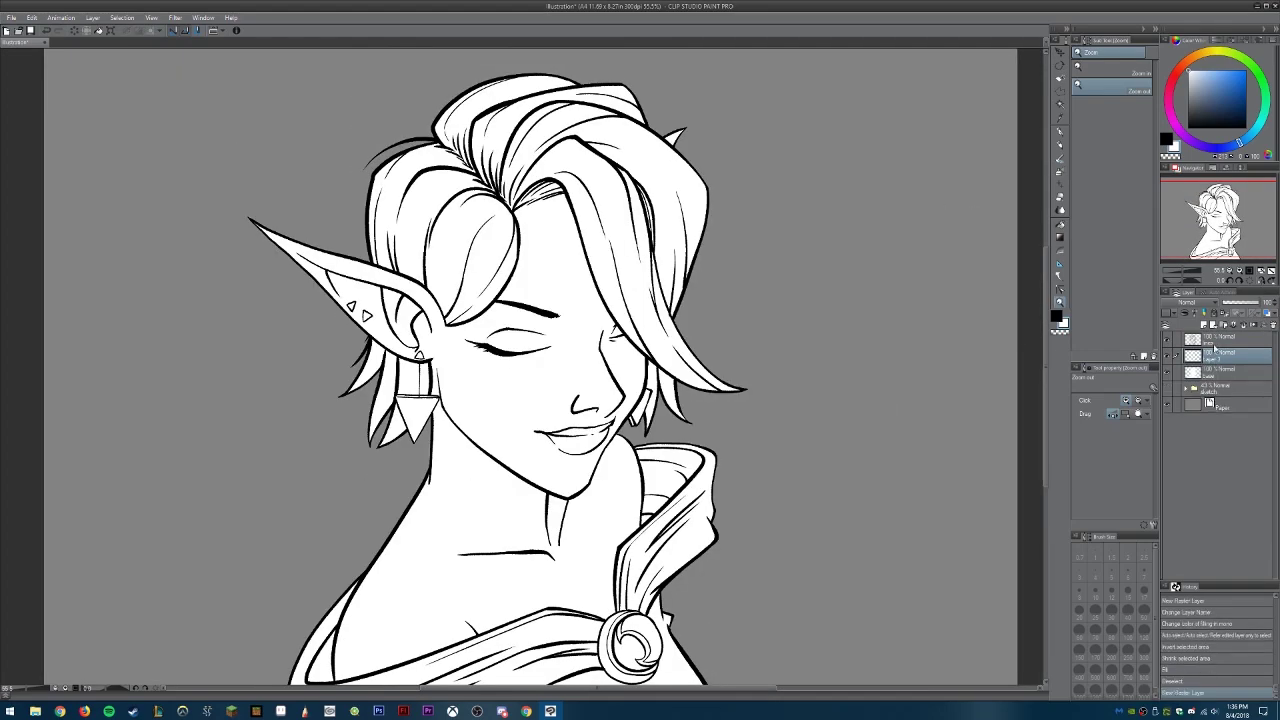
key(ctrl+shift+n)
key(ctrl+shift+n)
drag(1225, 386, 1225, 384)
key(ctrl+alt+g)
key(ctrl+alt+g)
key(ctrl+alt+g)
key(p)
drag(557, 543, 700, 428)
key(ctrl+z)
Step: Lock the base layer's transparent pixels, fill its silhouette gray, and fill the clipped skin layer with light peach
click(1220, 402)
key(b)
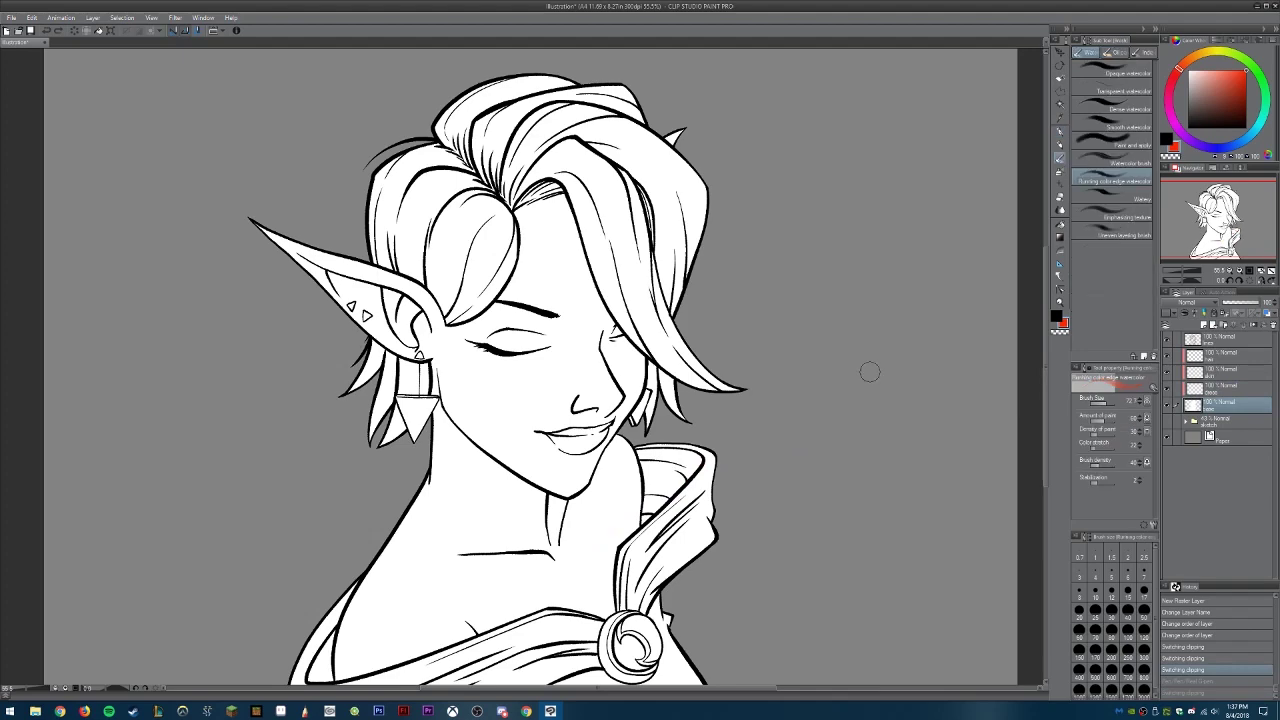
key(Delete)
key(alt+bracketright)
key(alt+bracketright)
key(alt+Delete)
key(p)
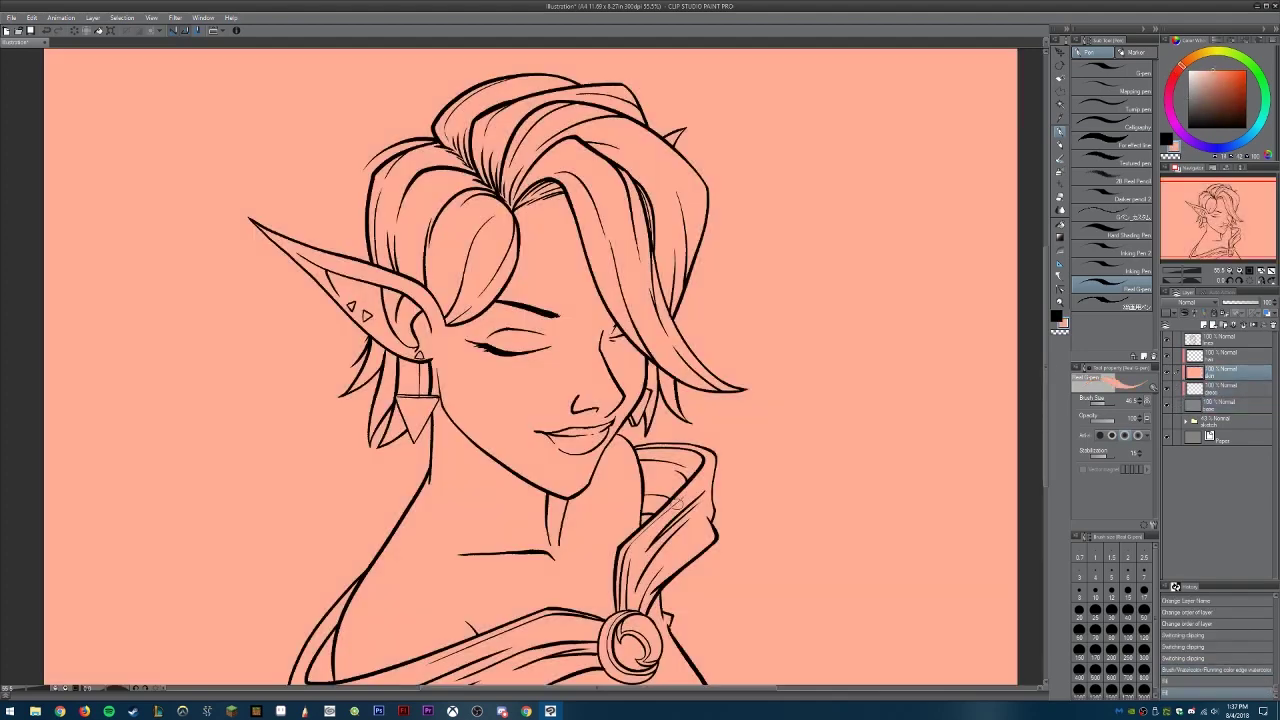
key(ctrl+alt+g)
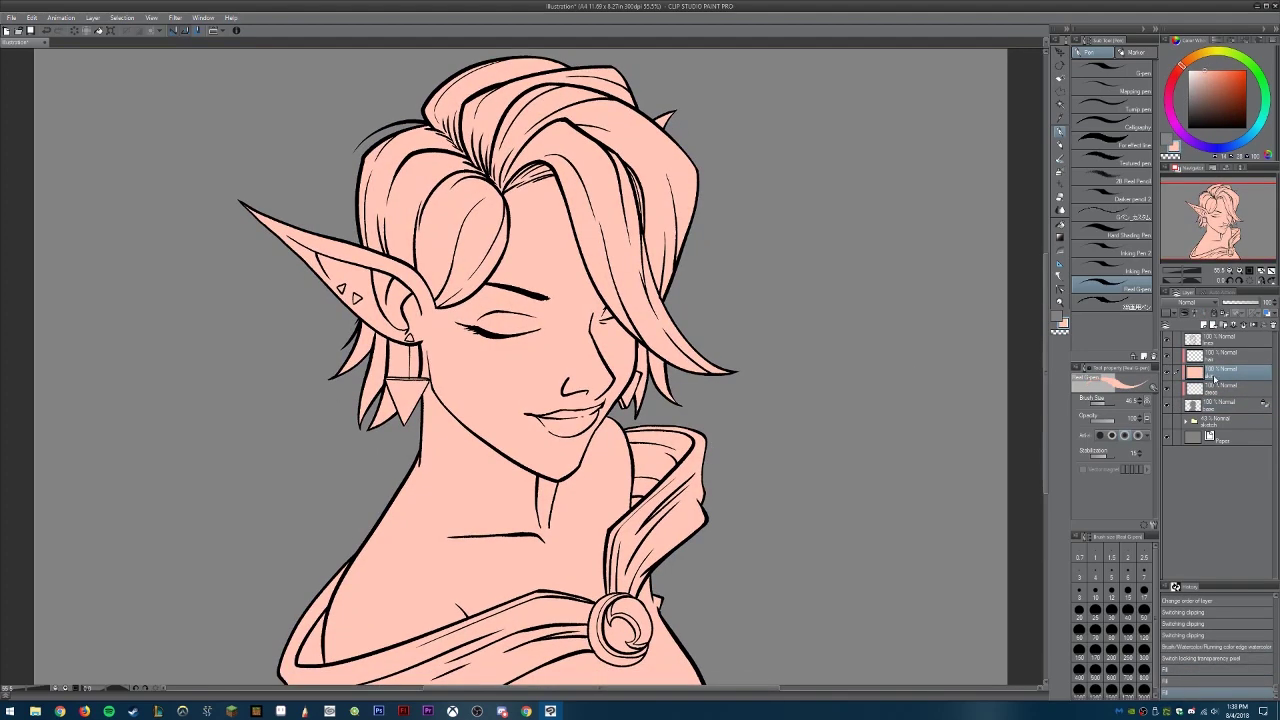
Step: Paint green on the hair layer along the front lock's inner edge and the strands beside the far cheek
key(alt+bracketright)
key(x)
key(g)
mouse_move(620, 355)
mouse_down()
mouse_move(612, 500)
mouse_move(647, 417)
mouse_move(670, 470)
mouse_up()
drag(520, 238, 462, 266)
drag(553, 214, 595, 349)
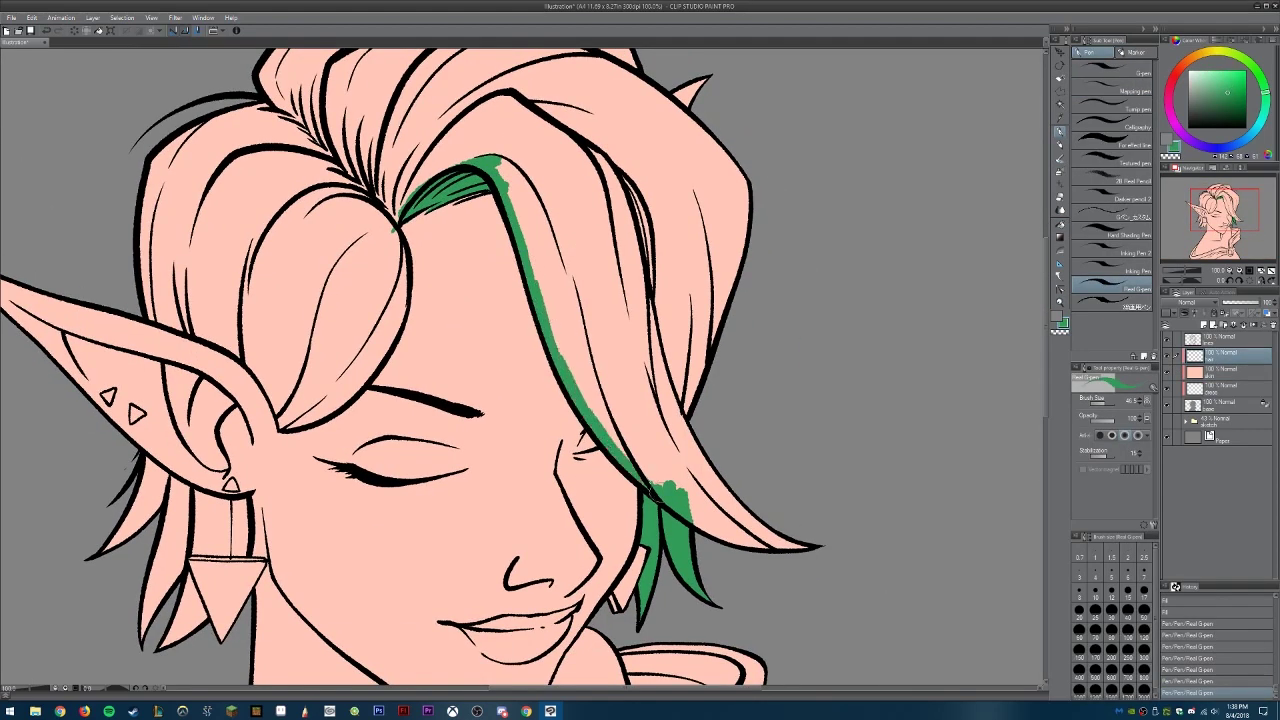
Step: Extend the green down the front lock to its tip and along the edge of the rounded bang
drag(645, 440, 800, 545)
drag(500, 170, 590, 380)
drag(395, 225, 405, 255)
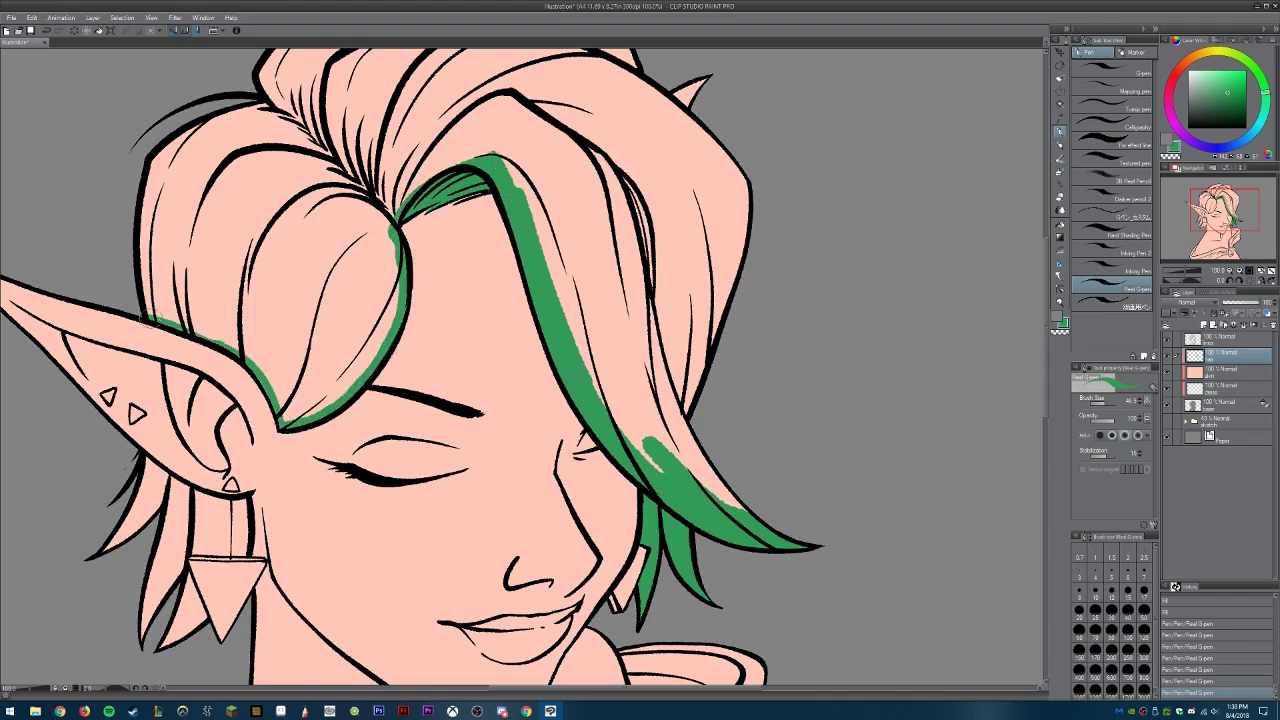
Step: Color the hair strands below and behind the pointed ear green, working around the triangle earring
drag(239, 502, 604, 372)
drag(578, 419, 592, 372)
drag(512, 345, 478, 415)
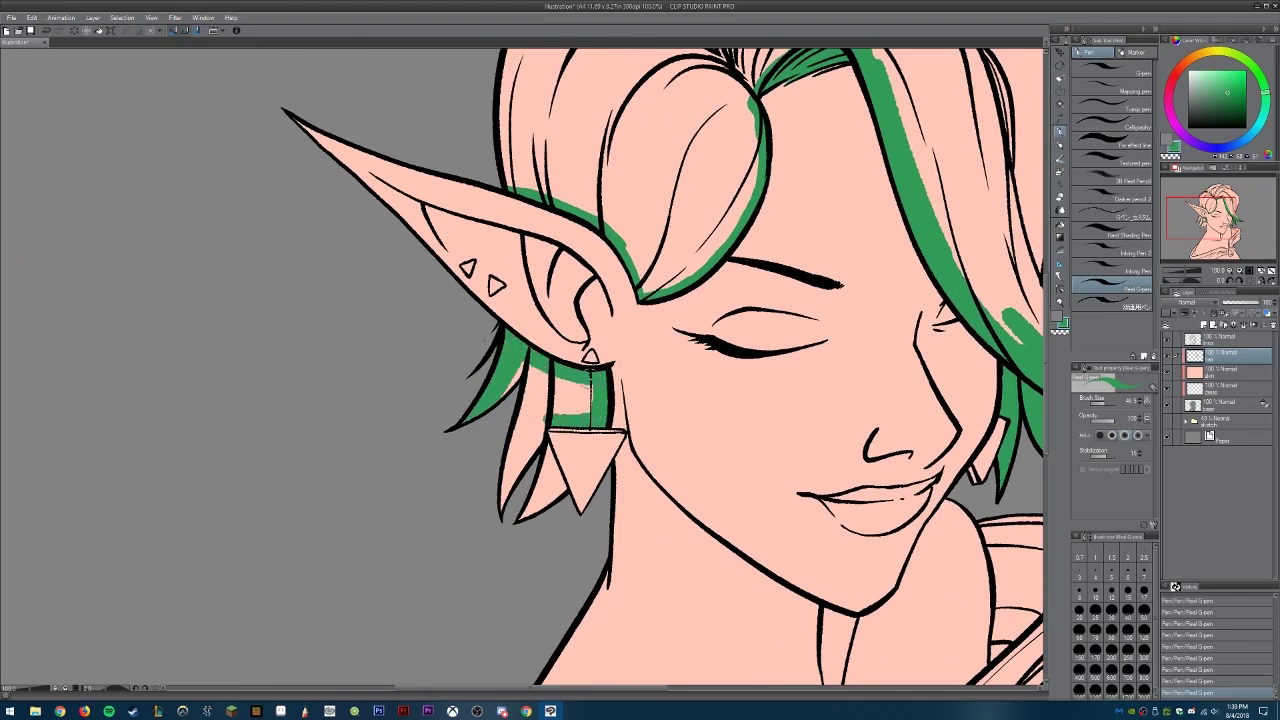
drag(570, 375, 530, 440)
mouse_move(600, 300)
mouse_down()
mouse_move(398, 535)
mouse_move(340, 429)
mouse_up()
Step: Fill the rest of the hair green with a large pen and erase the spill over the neighbouring skin
drag(600, 160, 700, 480)
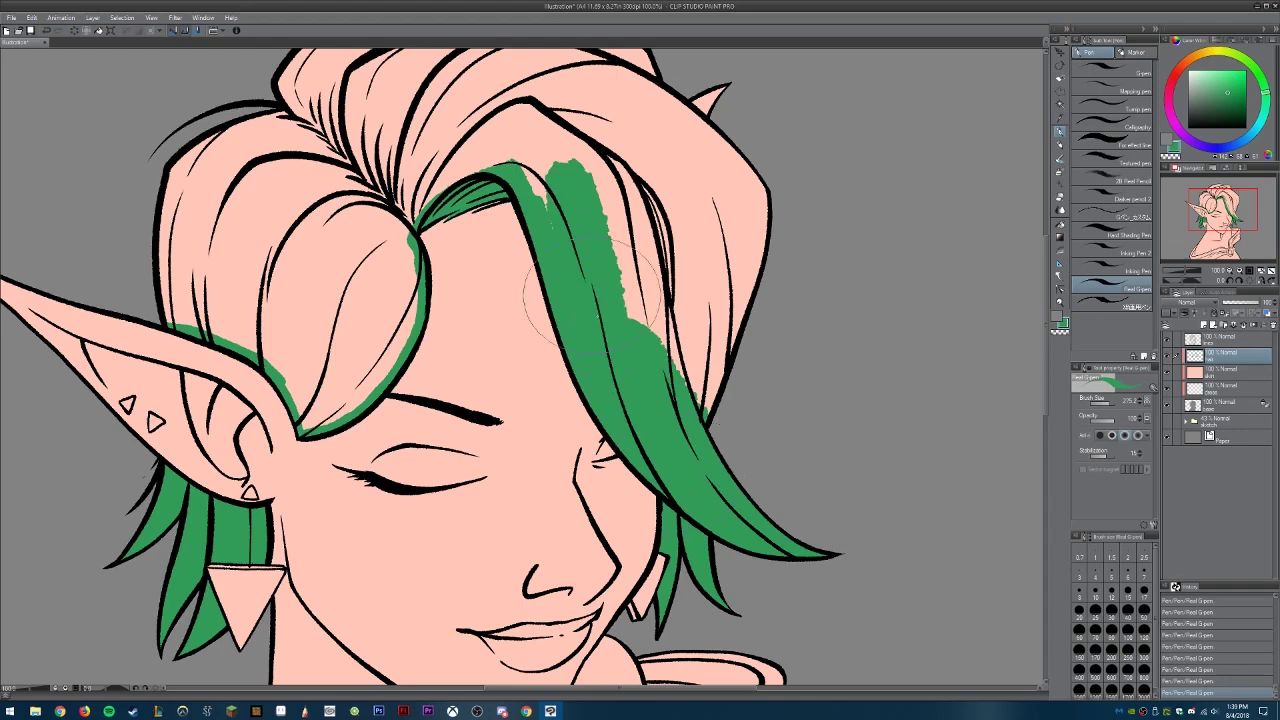
drag(650, 200, 642, 346)
drag(550, 180, 200, 370)
mouse_move(190, 290)
mouse_down()
mouse_move(349, 564)
mouse_move(430, 390)
mouse_move(360, 460)
mouse_move(500, 330)
mouse_move(682, 258)
mouse_move(720, 330)
mouse_move(740, 480)
mouse_up()
key(slash)
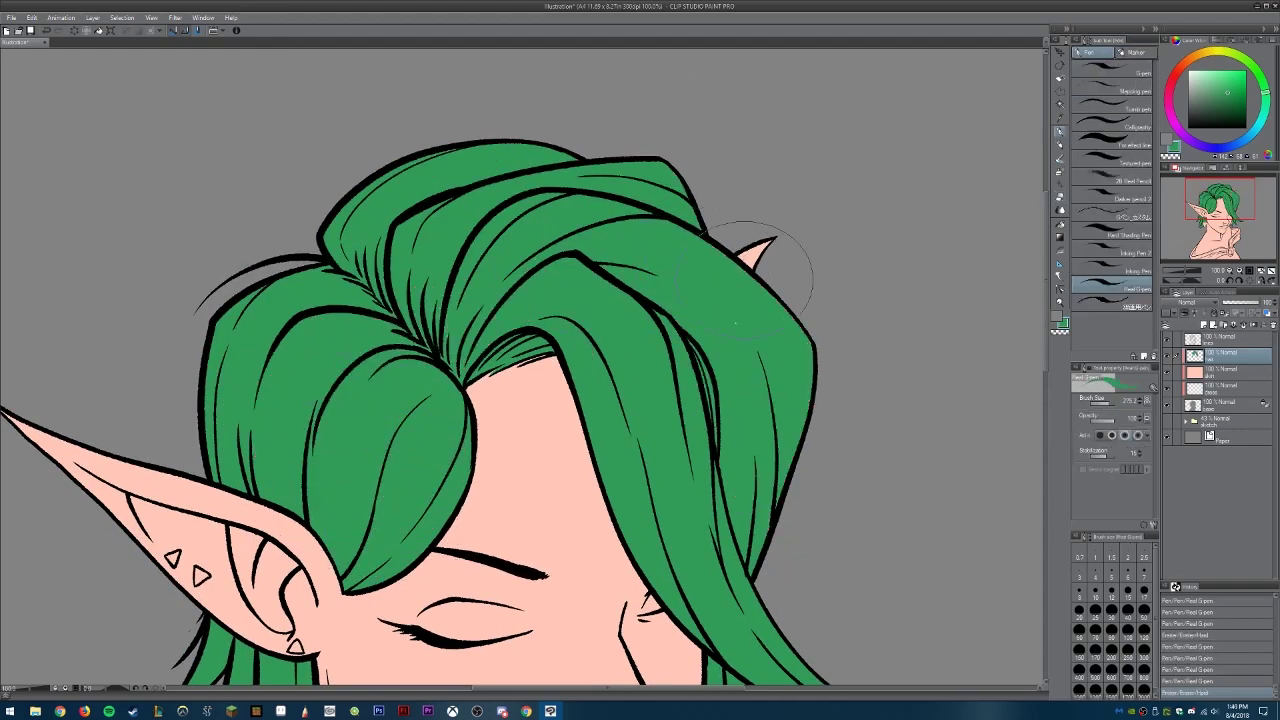
alt+click(810, 410)
Step: Move the dress layer above the skin layer and block in pink along the collar and off-shoulder edges
drag(1225, 387, 1225, 369)
click(1183, 143)
key(p)
scroll(849, 337, up, 2)
mouse_move(570, 374)
mouse_down()
mouse_move(680, 370)
mouse_move(705, 256)
mouse_up()
scroll(690, 290, up, 1)
mouse_move(661, 313)
mouse_down()
mouse_move(700, 245)
mouse_move(650, 380)
mouse_move(690, 240)
mouse_up()
mouse_move(231, 544)
mouse_down()
mouse_move(541, 409)
mouse_move(500, 300)
mouse_up()
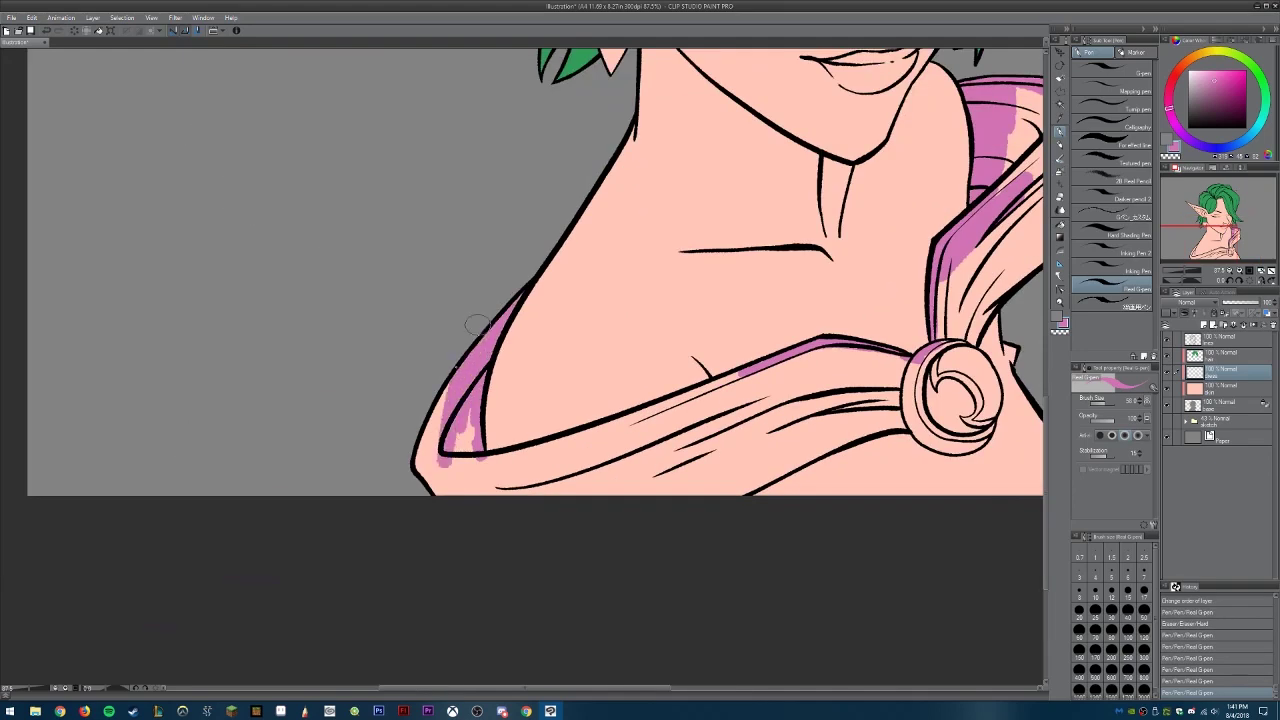
Step: Fill the remaining dress and collar folds pink up to the neckline and erase the stray color
drag(470, 380, 430, 480)
drag(731, 397, 818, 311)
drag(708, 338, 345, 478)
mouse_move(870, 100)
mouse_down()
mouse_move(840, 300)
mouse_move(790, 470)
mouse_up()
drag(450, 415, 655, 348)
mouse_move(567, 350)
mouse_down()
mouse_move(690, 420)
mouse_move(450, 455)
mouse_up()
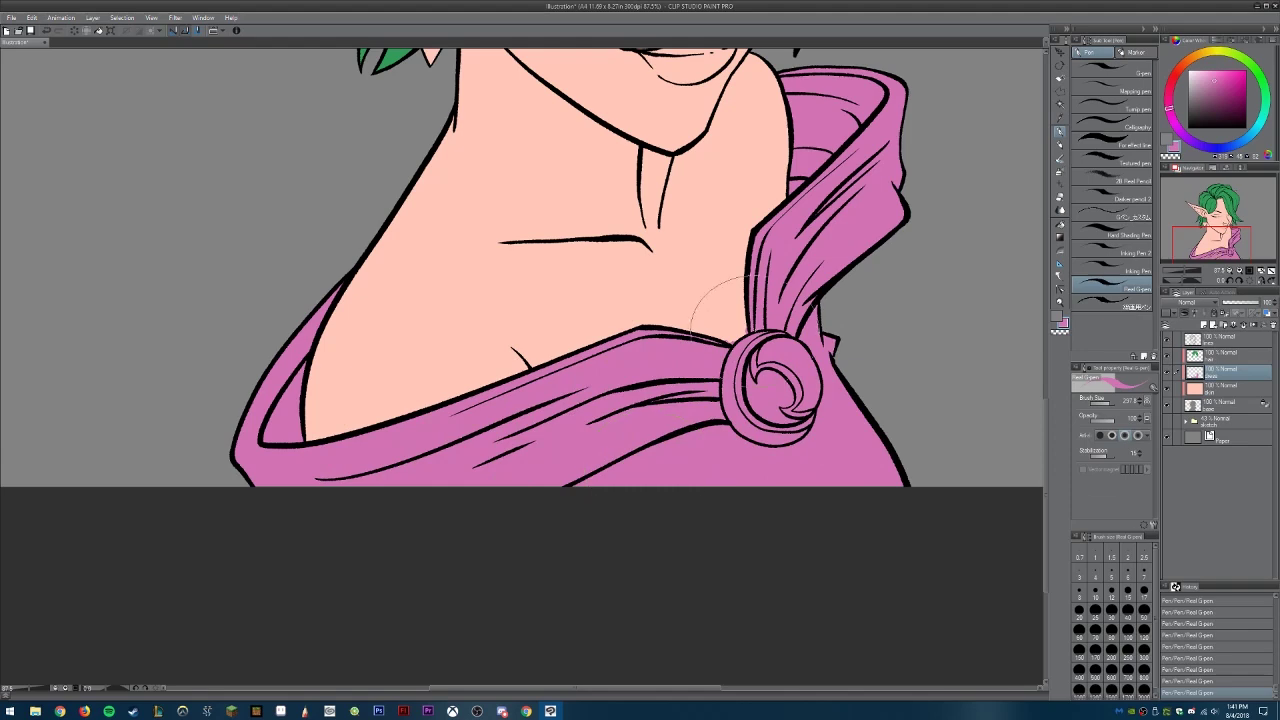
key(alt+space)
click(717, 419)
scroll(789, 429, up, 1)
drag(789, 429, 789, 401)
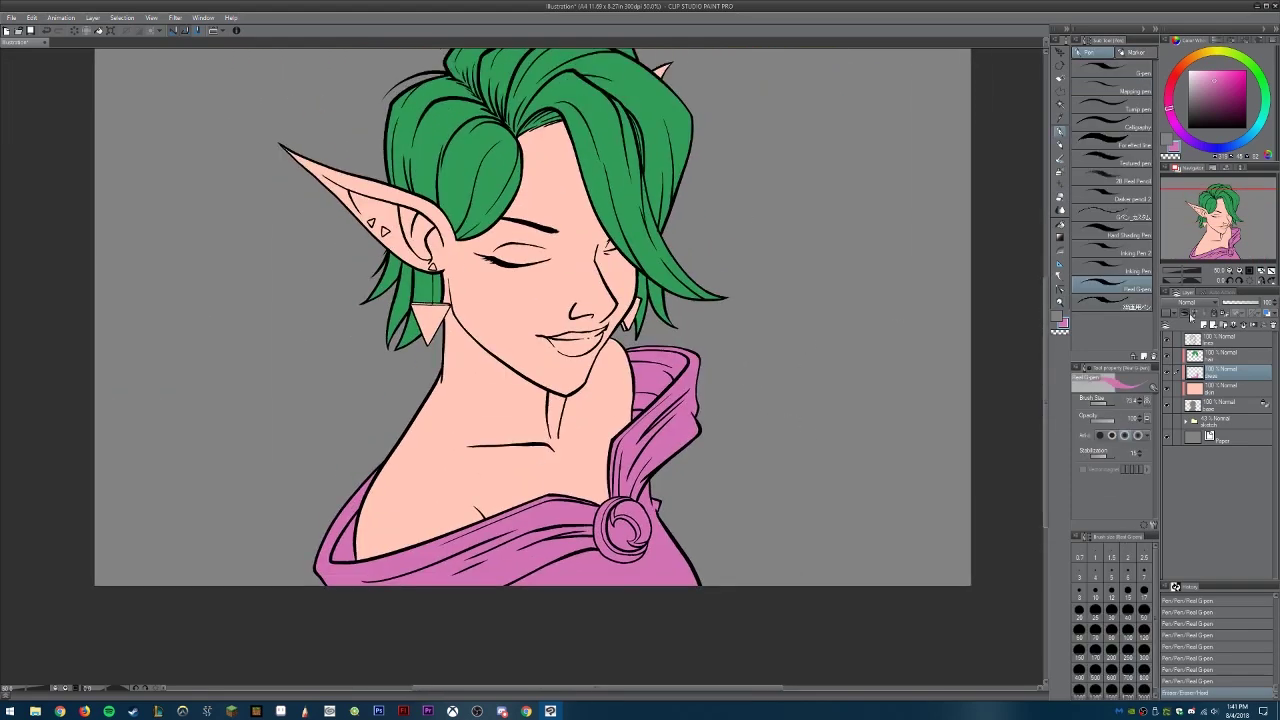
Step: Add a jewelry layer above the dress layer and fill the round brooch with gold
click(1167, 325)
click(1210, 53)
scroll(620, 530, up, 3)
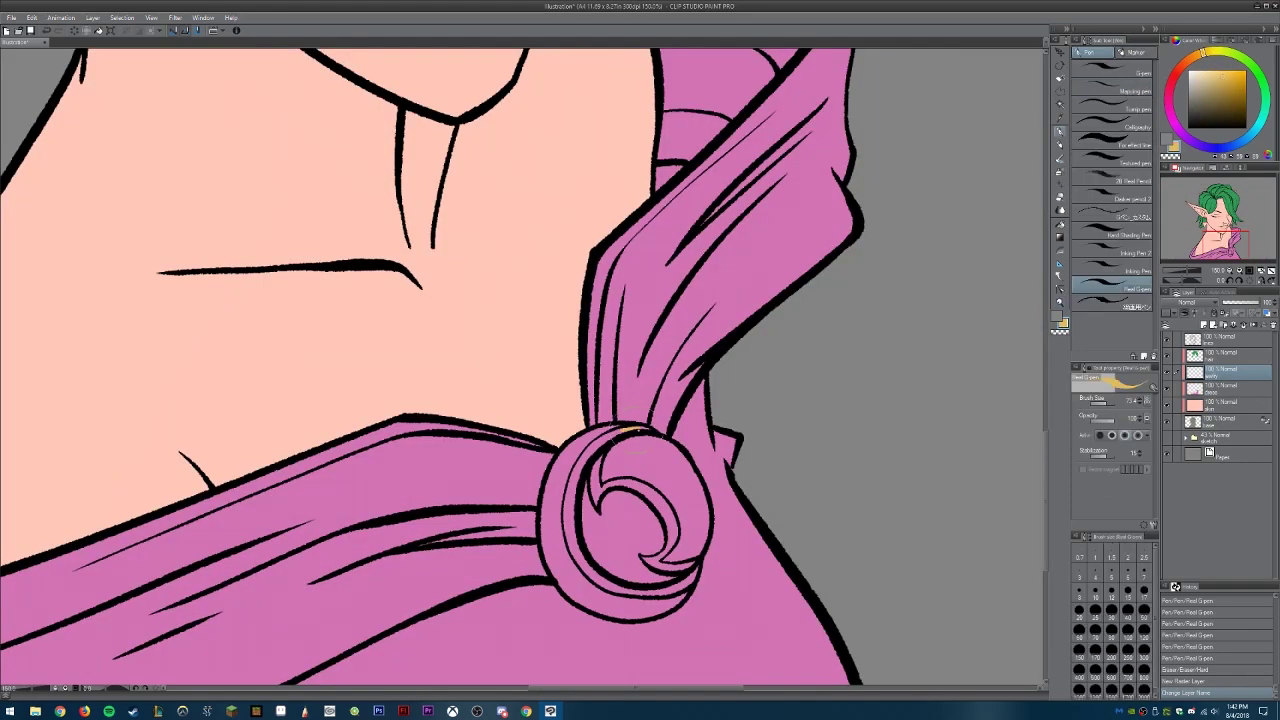
key(g)
click(640, 520)
key(p)
Step: Color the near ear's stud and hanging triangle earring gold, with the skin layer hidden to reveal gaps
scroll(640, 520, down, 3)
scroll(555, 310, up, 3)
click(553, 309)
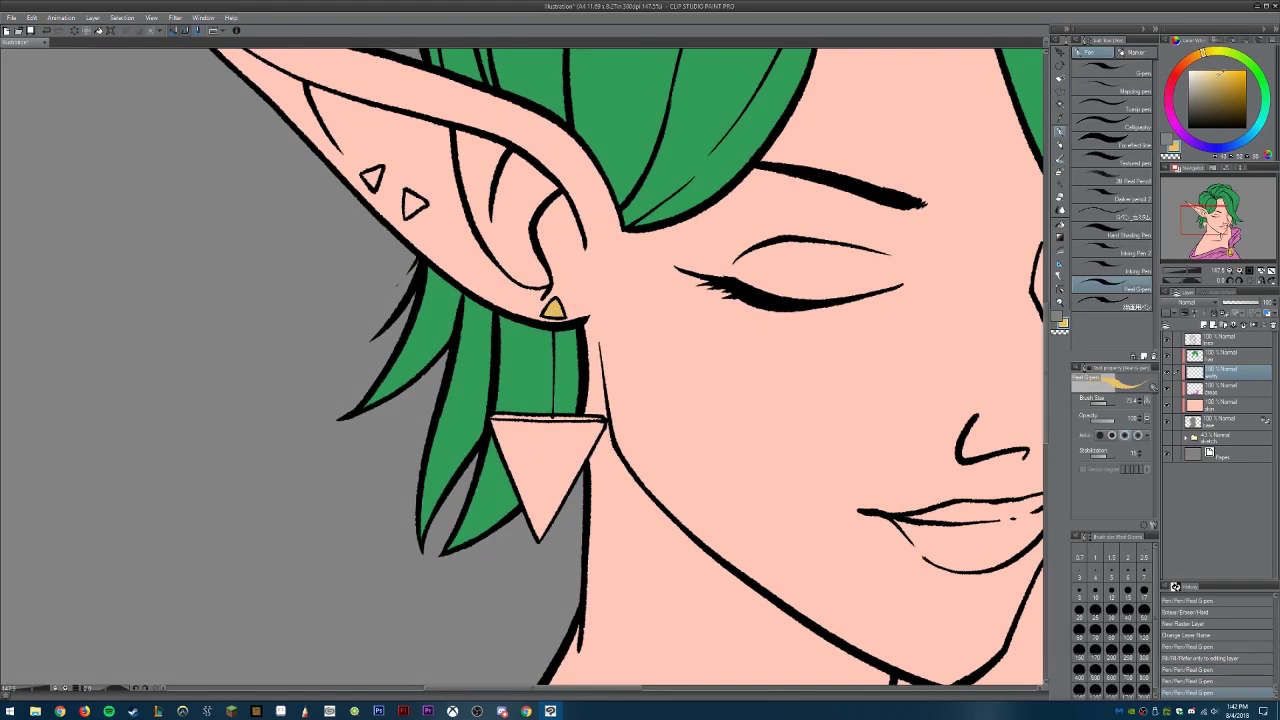
click(495, 426)
drag(496, 428, 540, 538)
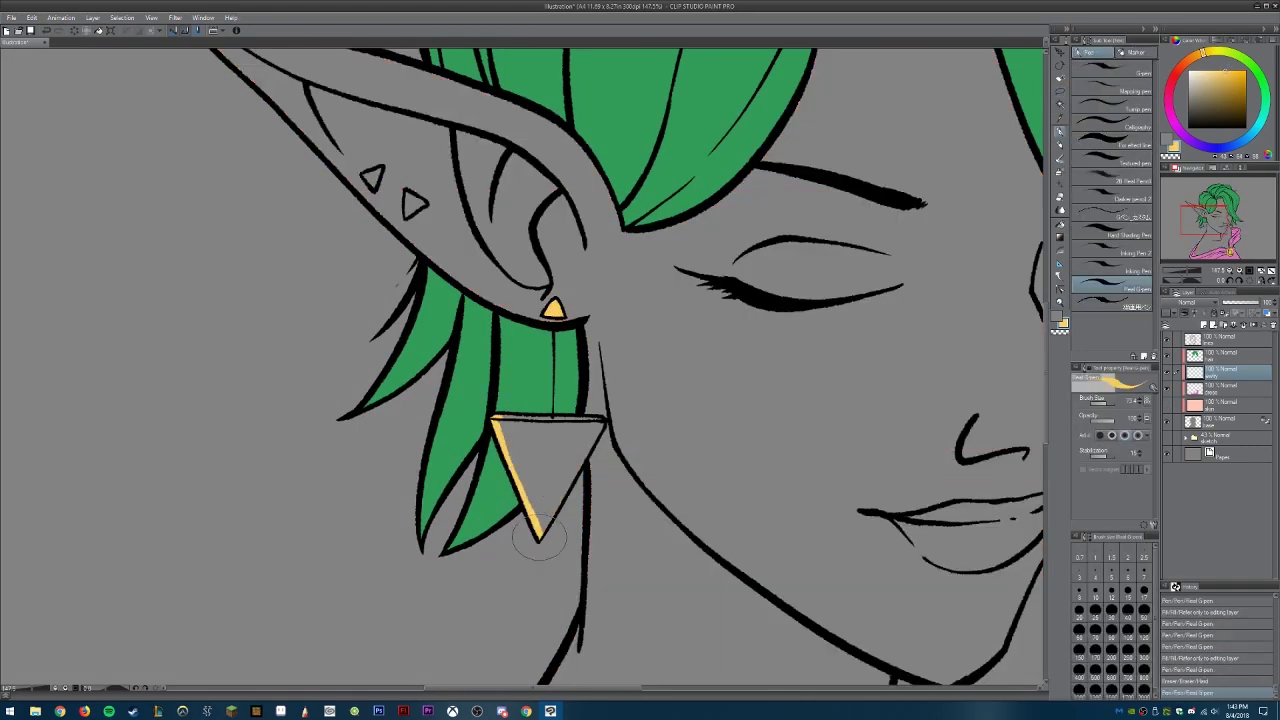
mouse_move(566, 485)
mouse_down()
mouse_move(518, 424)
mouse_move(593, 428)
mouse_move(528, 463)
mouse_move(540, 500)
mouse_up()
drag(530, 440, 560, 495)
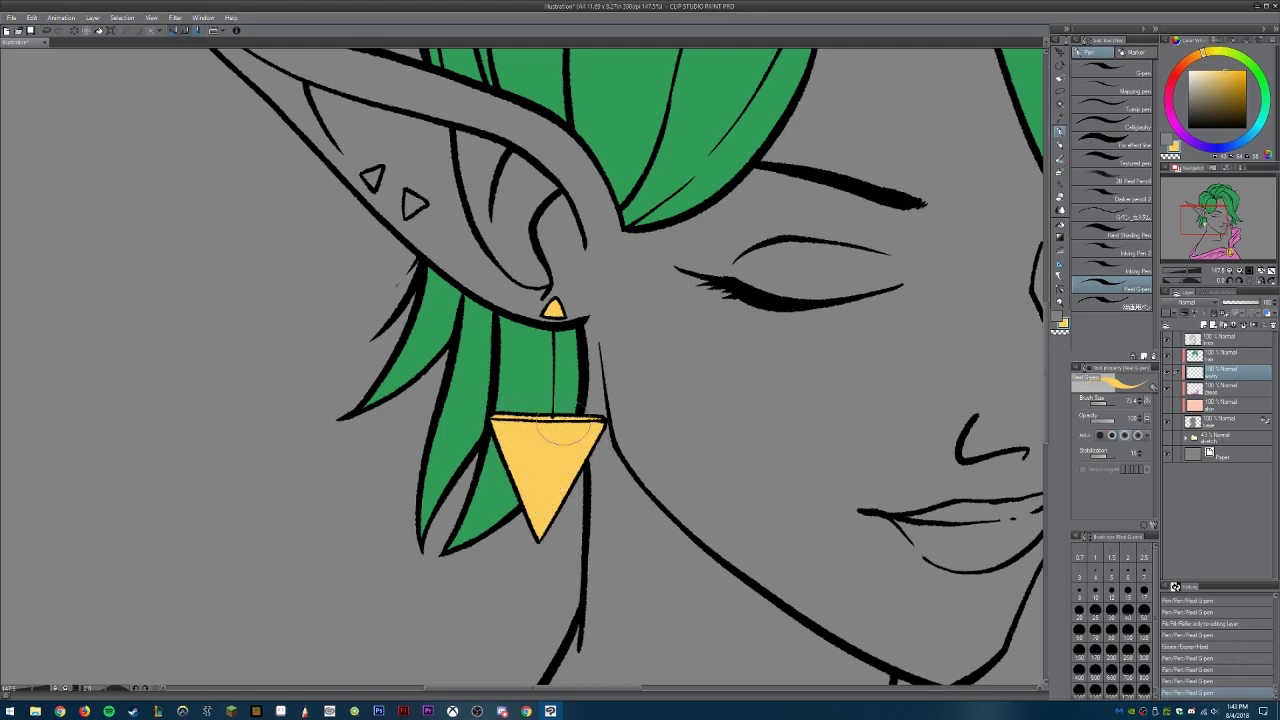
key(e)
Step: Rename the gold accent layer as jewelry and color the far-side earring gold
click(1218, 372)
key(p)
drag(421, 282, 468, 305)
scroll(468, 305, down, 5)
scroll(586, 457, up, 5)
drag(645, 365, 583, 452)
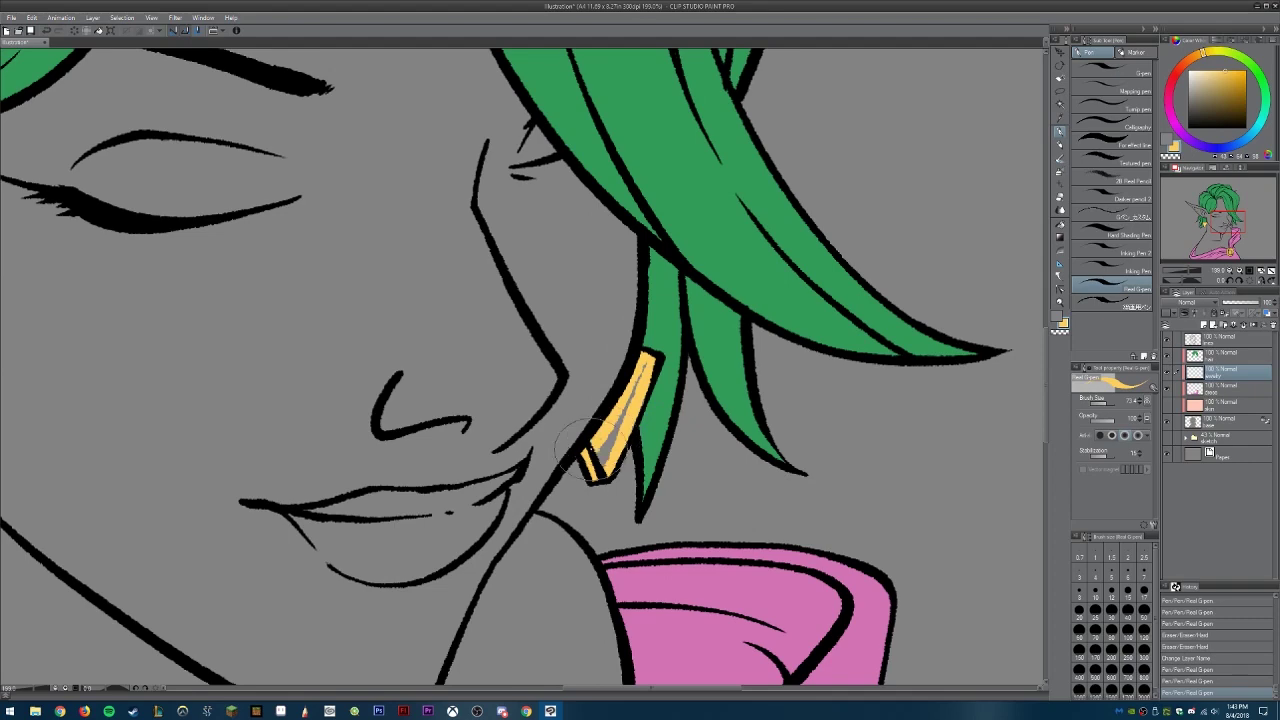
scroll(640, 410, down, 5)
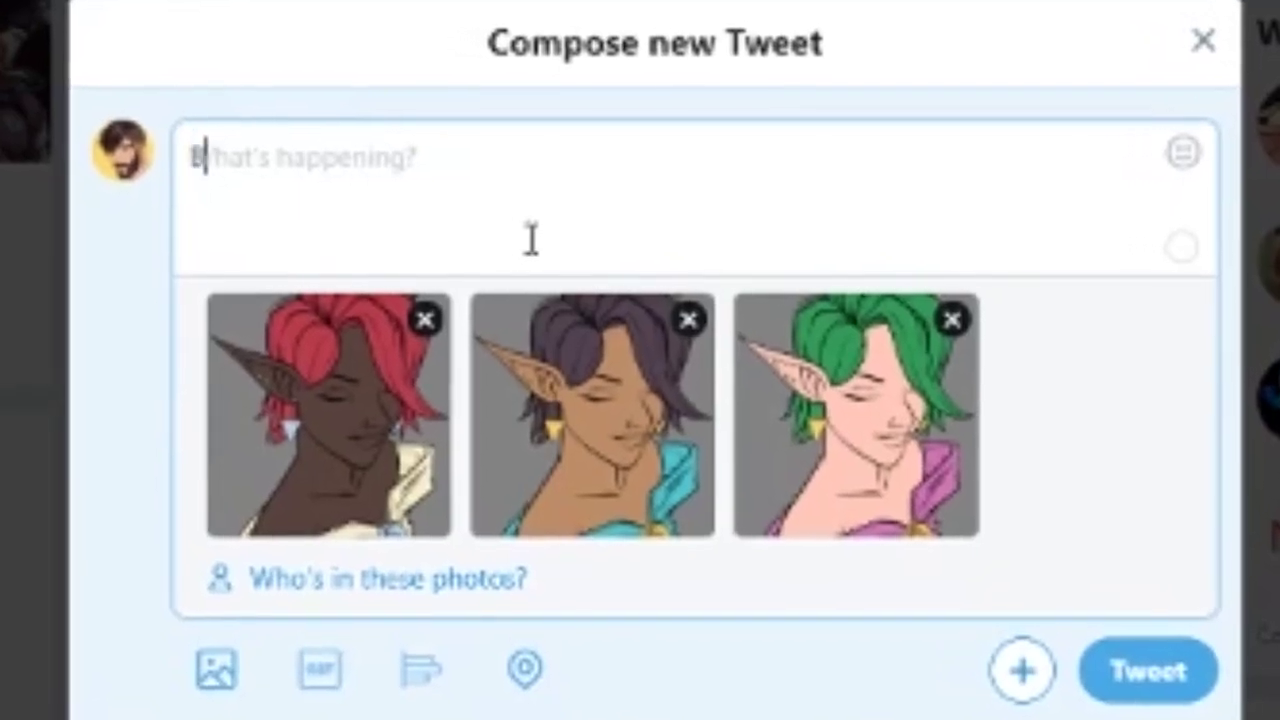
text(Before I move)
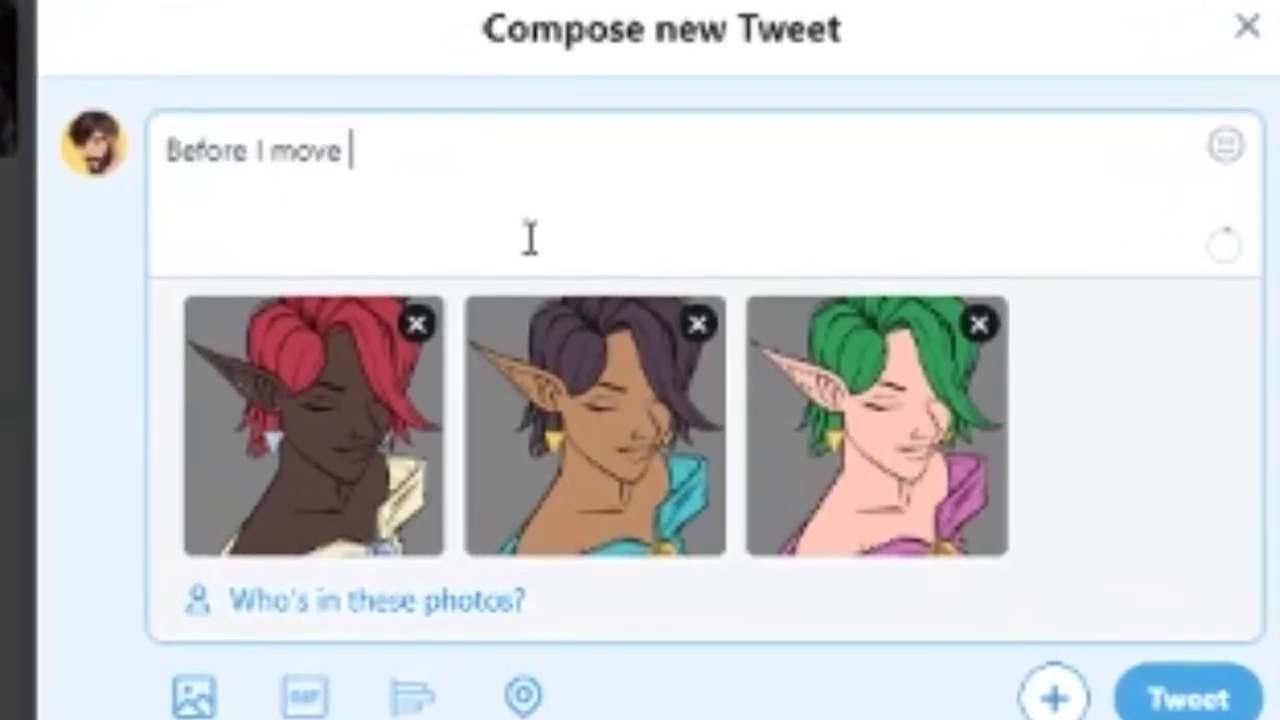
key(ctrl+a)
key(BackSpace)
Step: Write "Which color variation is your favorite?" as the text of the new tweet with the three color versions
text(Which color variation is your favorite?)
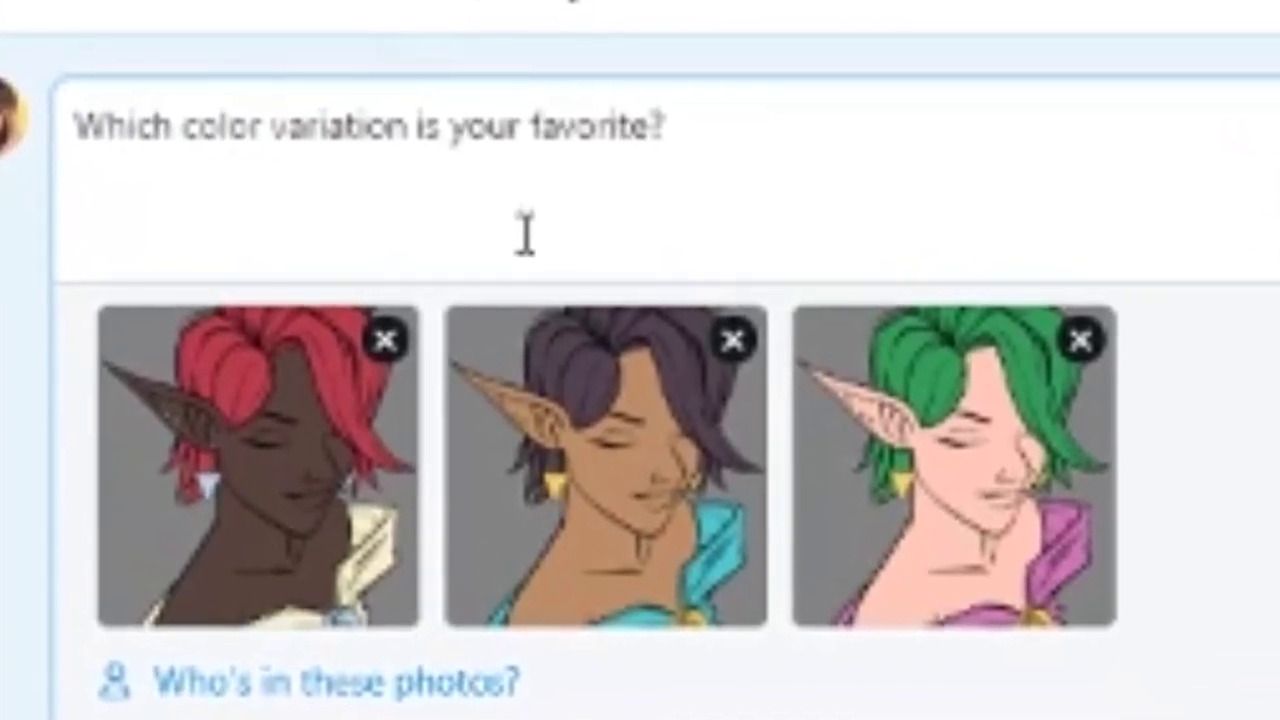
Step: Add the answer options "A. B. or C?" after the question in the tweet
text( A. B. or C?)
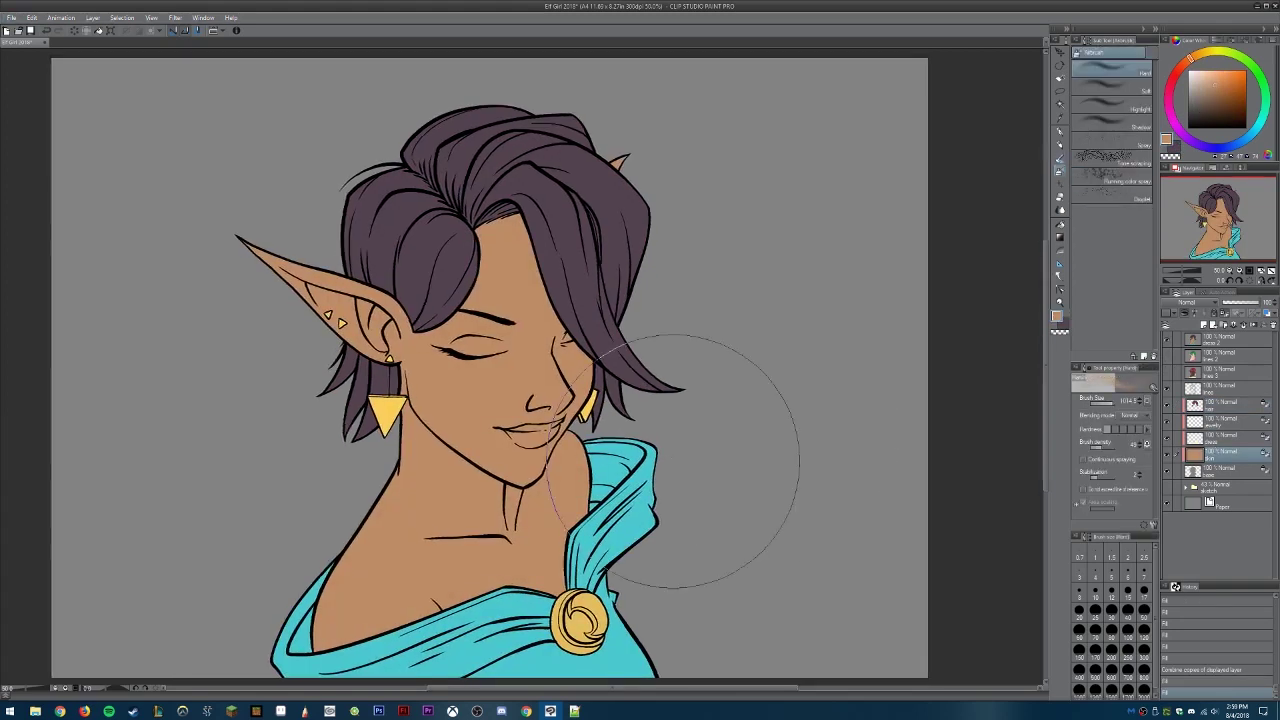
Step: In Clip Studio Paint, airbrush soft, darker purple shading over the crown, locks and bangs on the hair layer
click(1225, 420)
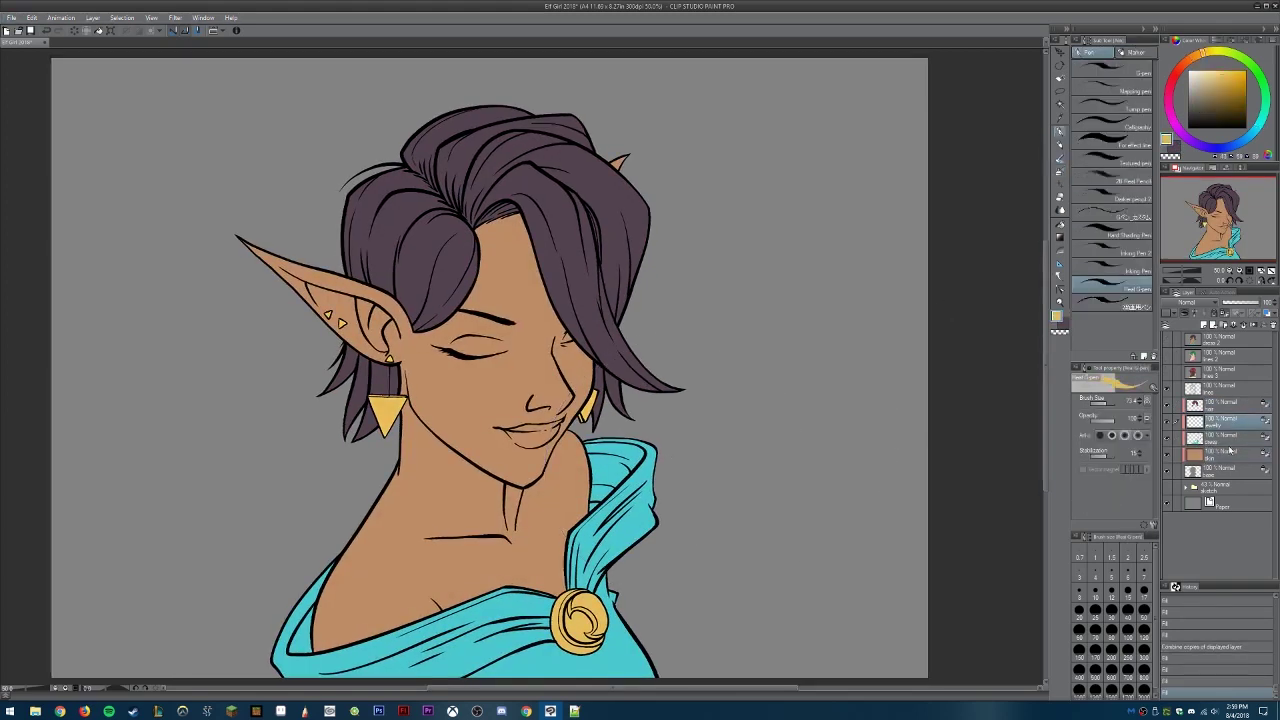
ctrl+click(389, 216)
key(b)
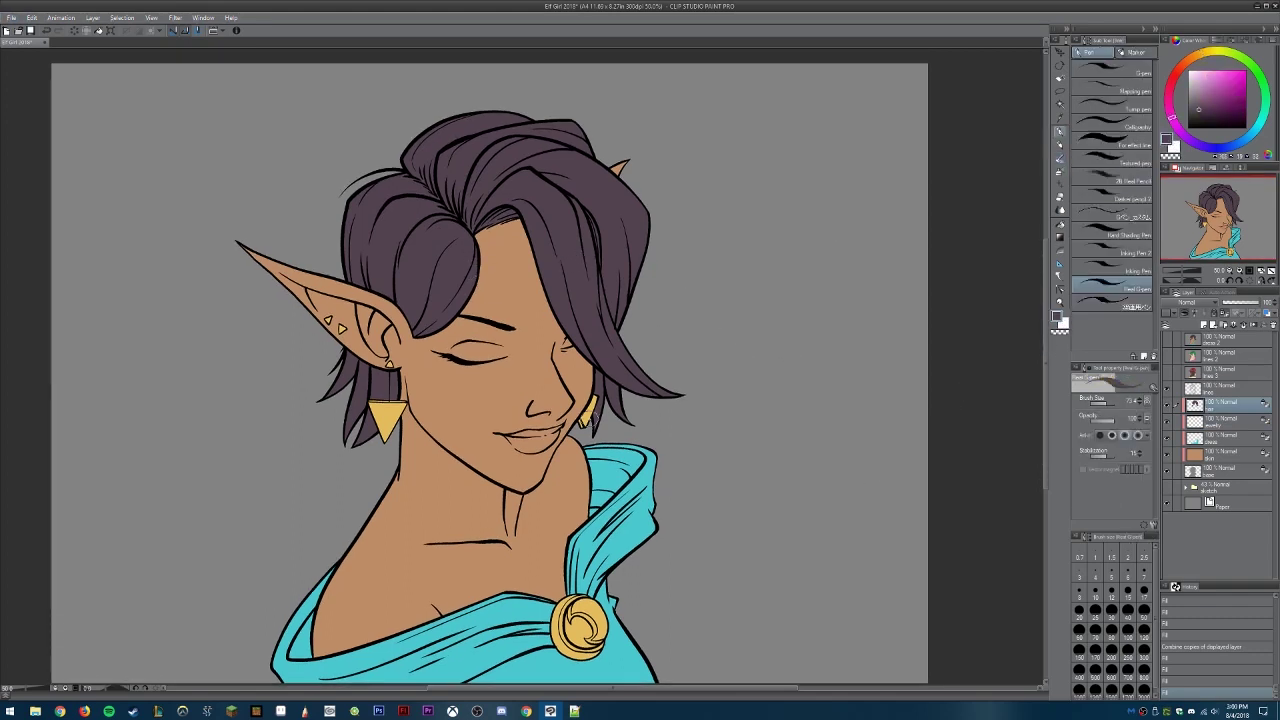
key(b)
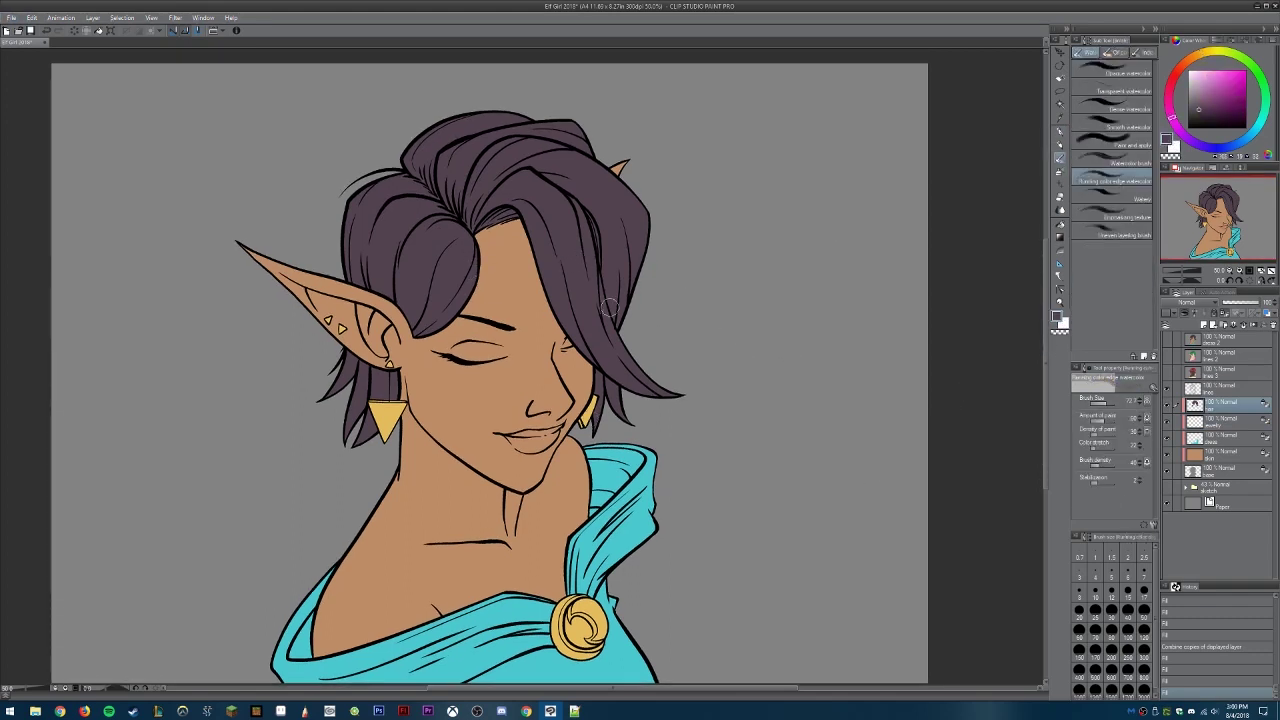
drag(346, 191, 555, 290)
drag(490, 125, 600, 114)
mouse_move(520, 130)
mouse_down()
mouse_move(671, 214)
mouse_move(640, 340)
mouse_up()
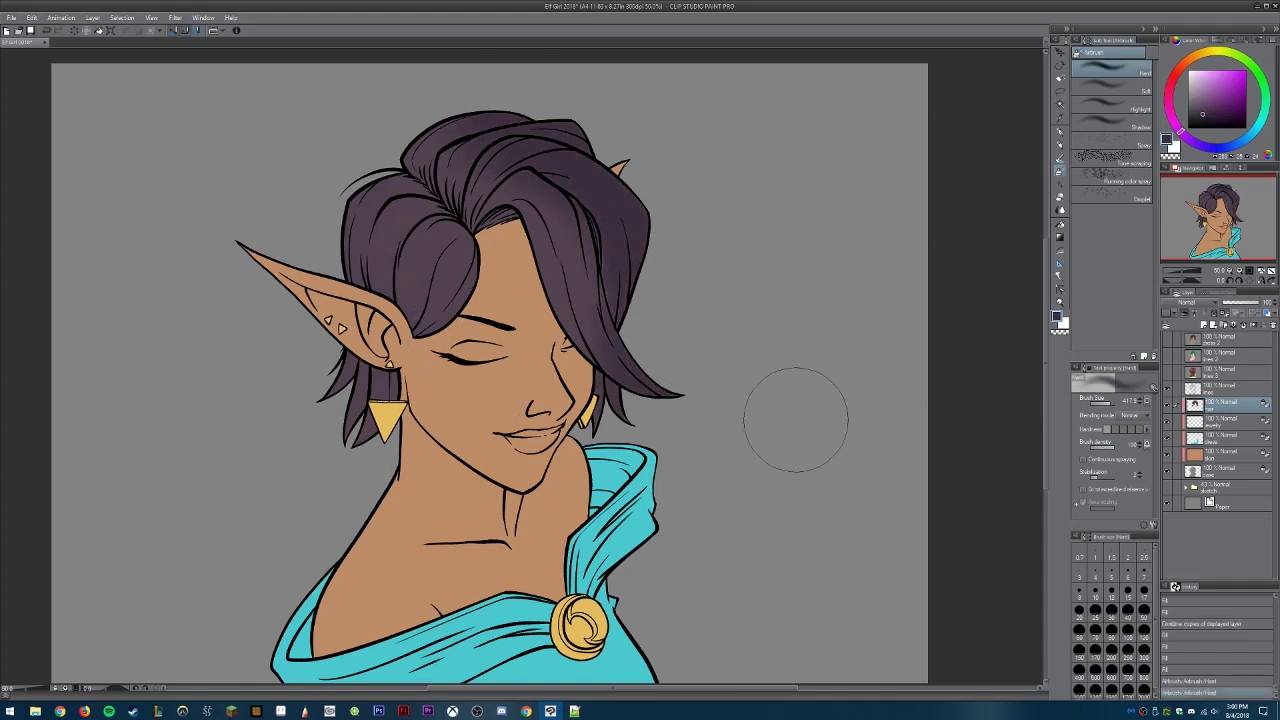
drag(495, 232, 434, 180)
drag(456, 290, 592, 332)
Step: Draw fine dark purple strands along the hair's edge, parting, bangs and rounded front lock with the Real G-pen
key(p)
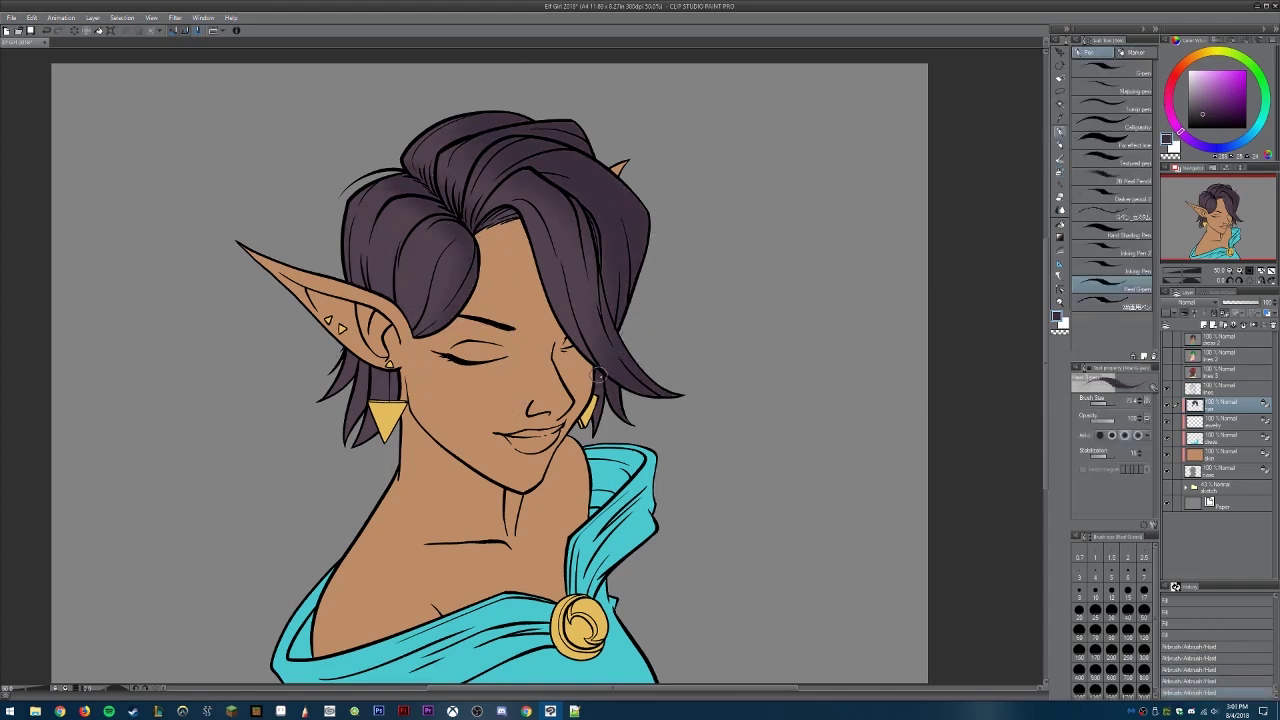
drag(650, 224, 646, 200)
drag(646, 205, 640, 240)
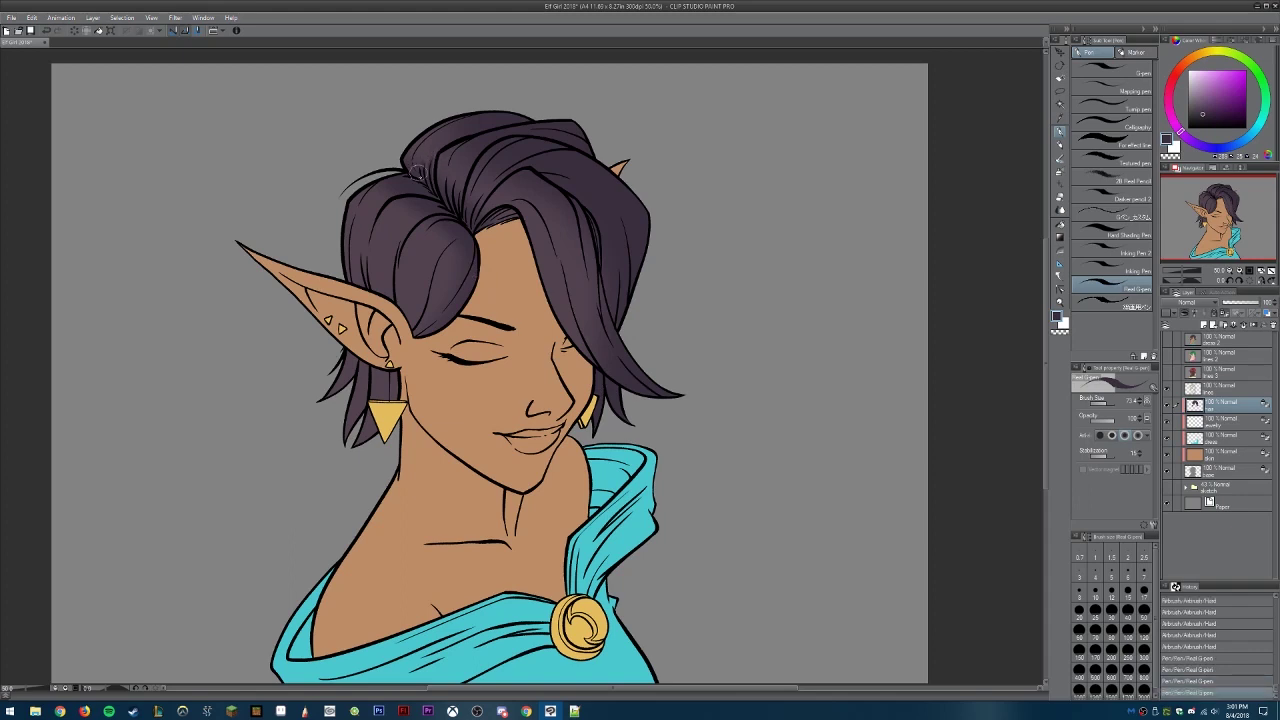
mouse_move(450, 190)
mouse_down()
mouse_move(472, 158)
mouse_move(452, 205)
mouse_up()
key(ctrl+z)
mouse_move(580, 256)
mouse_down()
mouse_move(621, 346)
mouse_move(592, 302)
mouse_up()
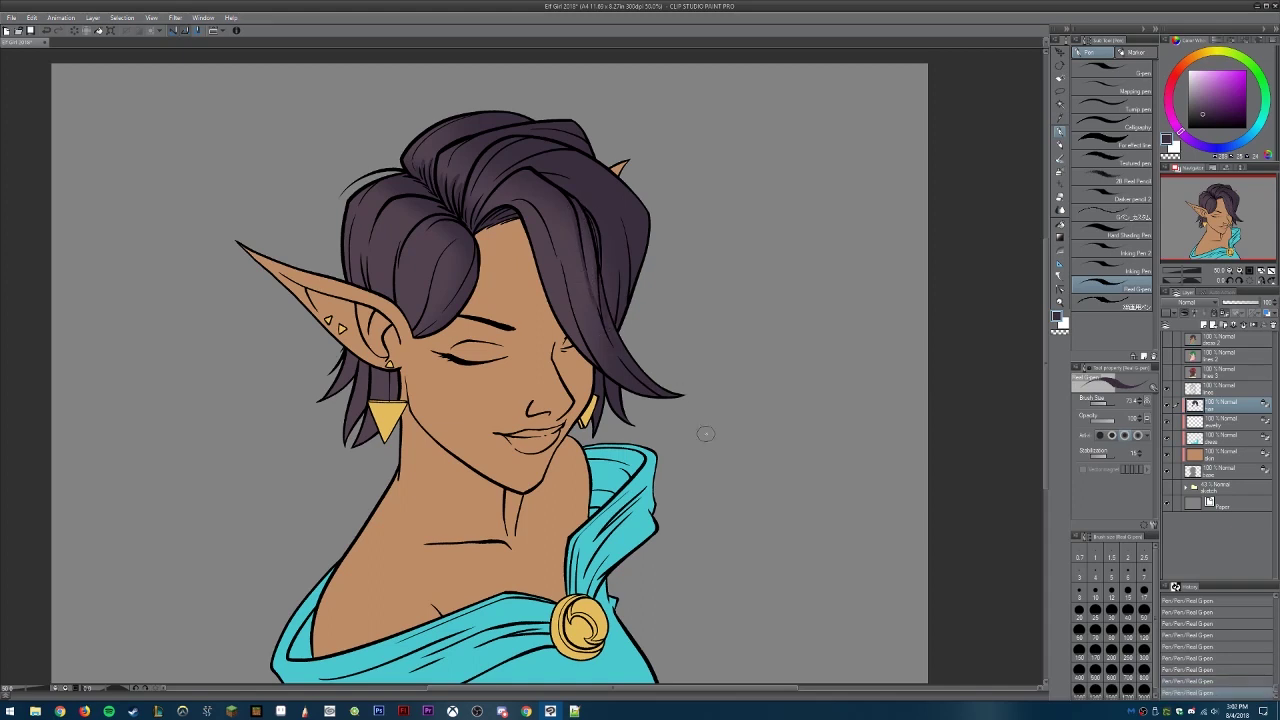
drag(557, 256, 600, 342)
mouse_move(446, 318)
mouse_down()
mouse_move(476, 262)
mouse_move(436, 242)
mouse_up()
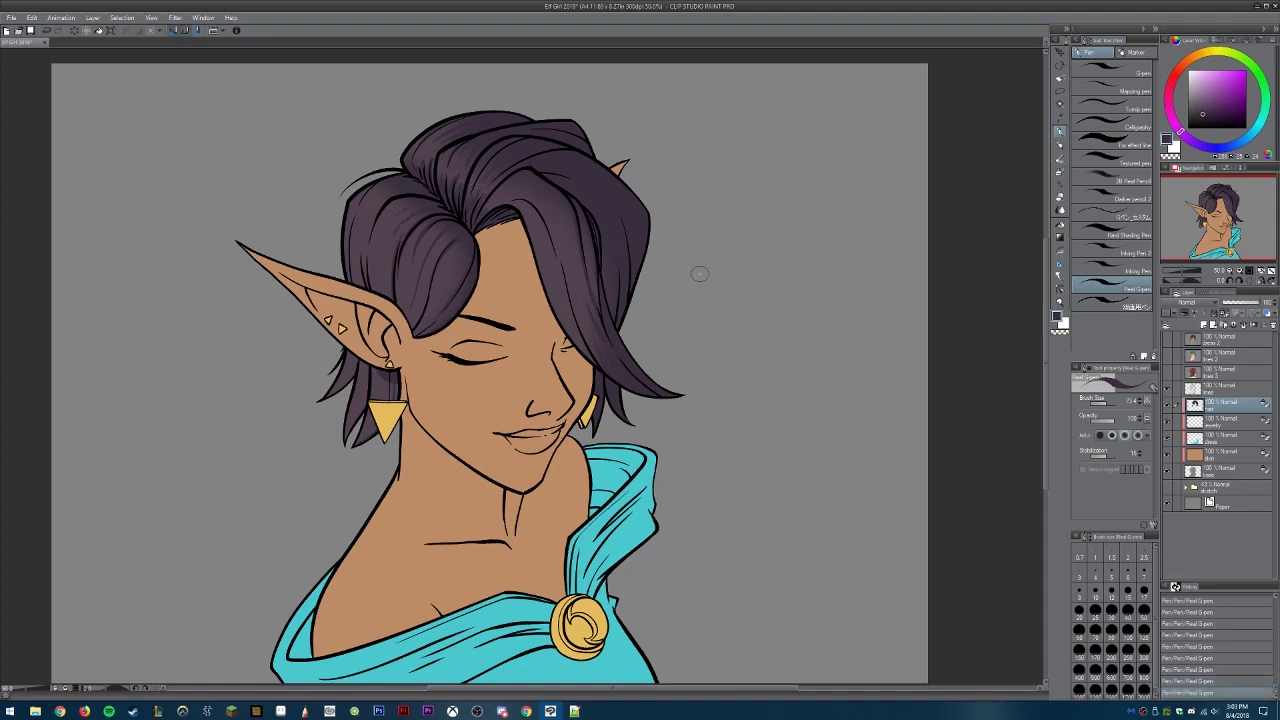
Step: Refine the dark strand strokes around the hair parting and crown in close-up
scroll(490, 218, up, 2)
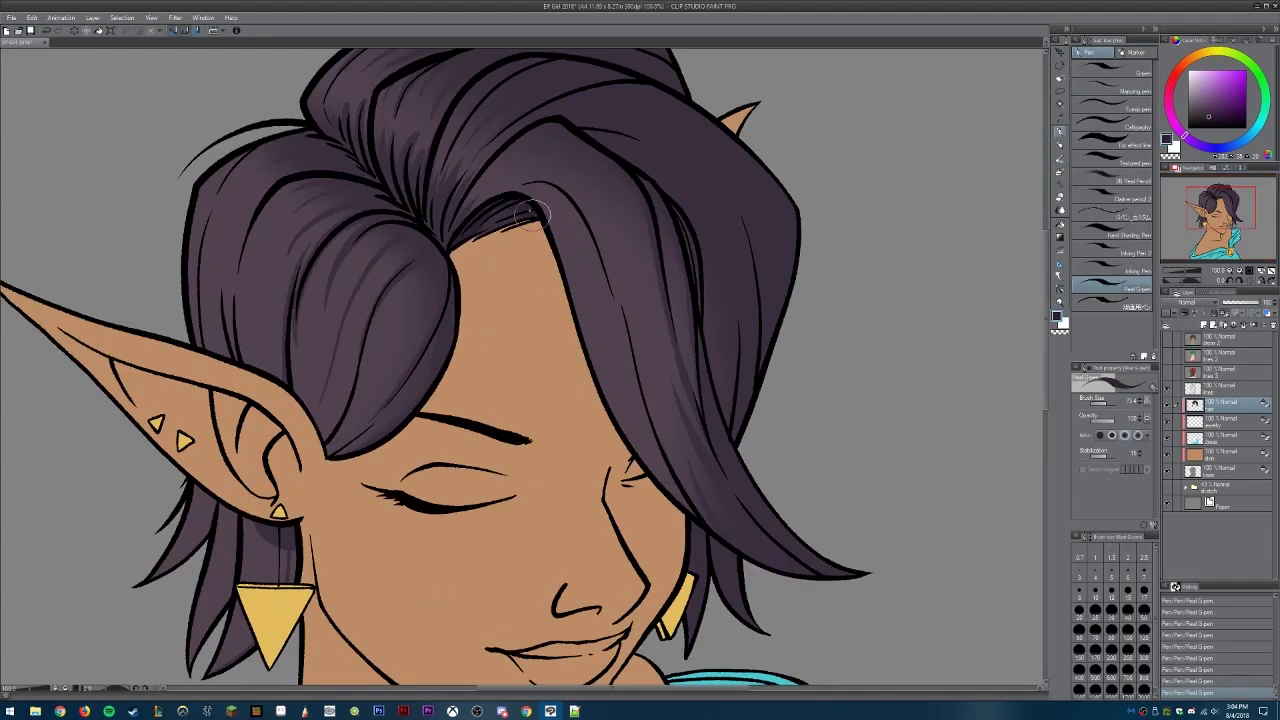
drag(830, 260, 800, 282)
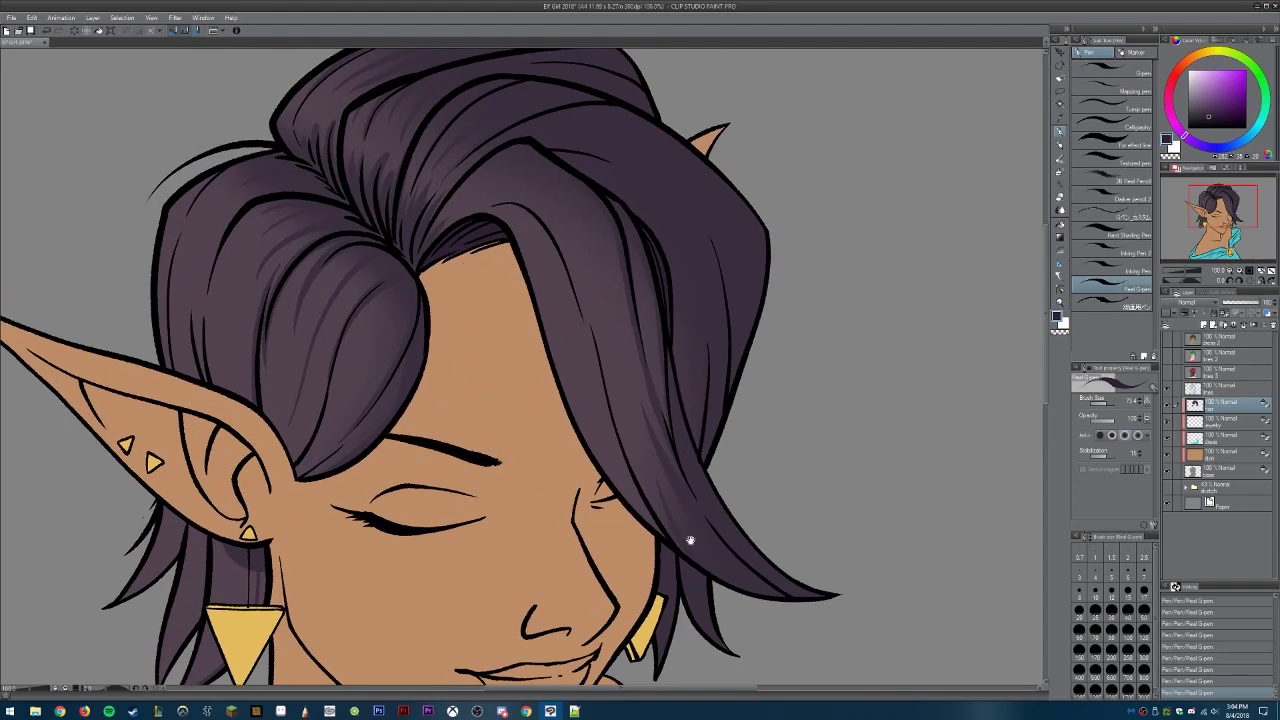
scroll(690, 462, down, 2)
drag(700, 360, 650, 405)
scroll(425, 205, up, 2)
drag(418, 205, 430, 220)
drag(500, 275, 510, 288)
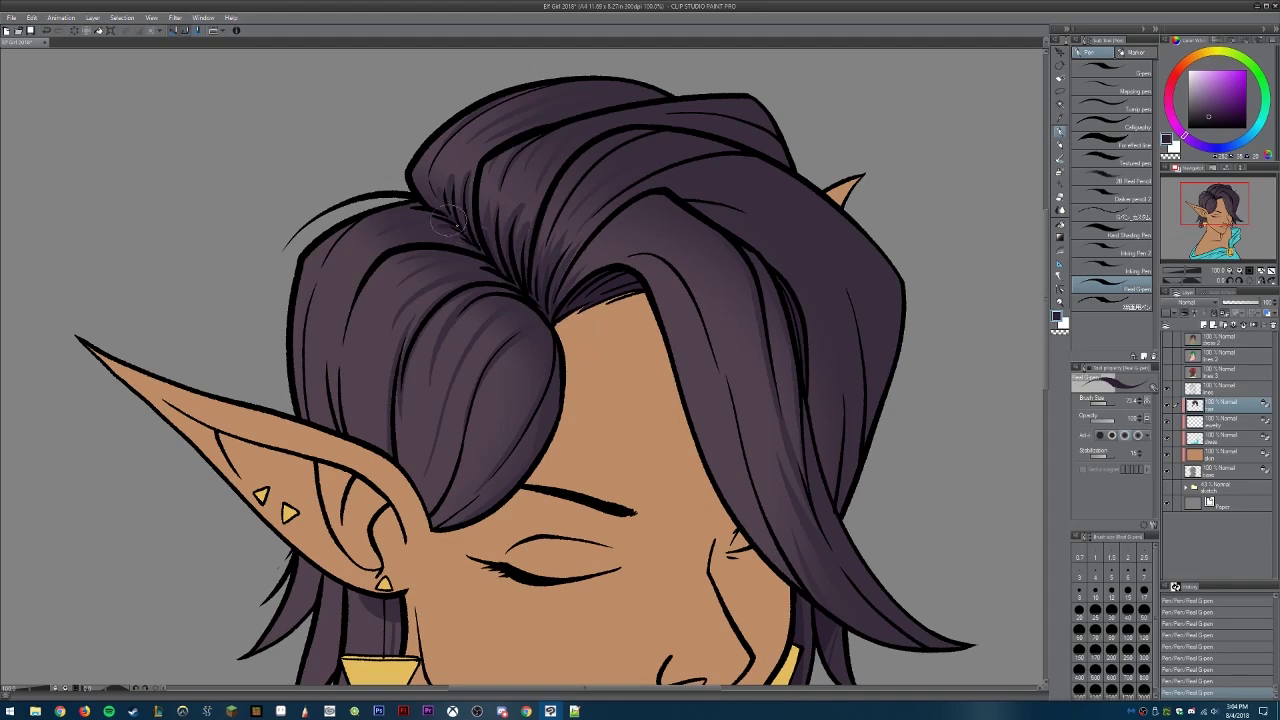
Step: Airbrush soft mauve highlights onto the crown, rounded front locks and long bangs, reducing the brush size for smaller areas
scroll(790, 355, down, 2)
scroll(650, 380, down, 2)
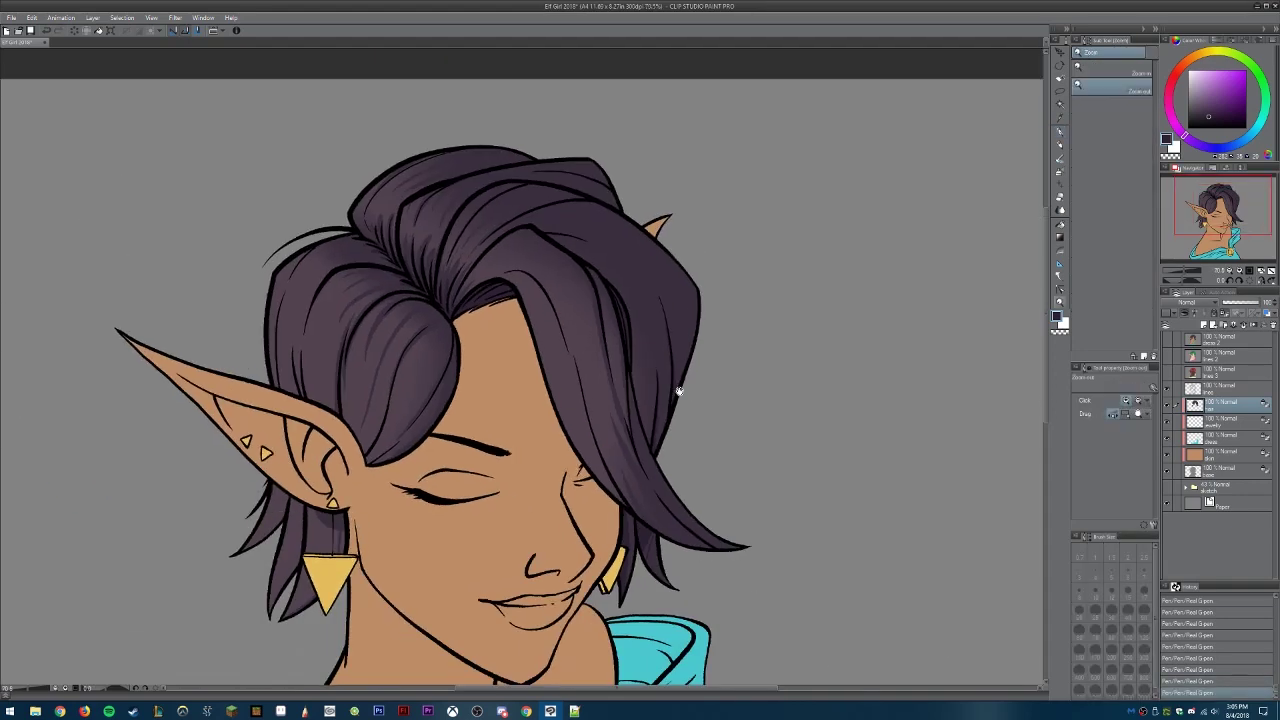
drag(876, 414, 799, 450)
key(b)
mouse_move(400, 250)
mouse_down()
mouse_move(380, 320)
mouse_move(480, 400)
mouse_up()
drag(600, 200, 640, 390)
drag(500, 180, 540, 228)
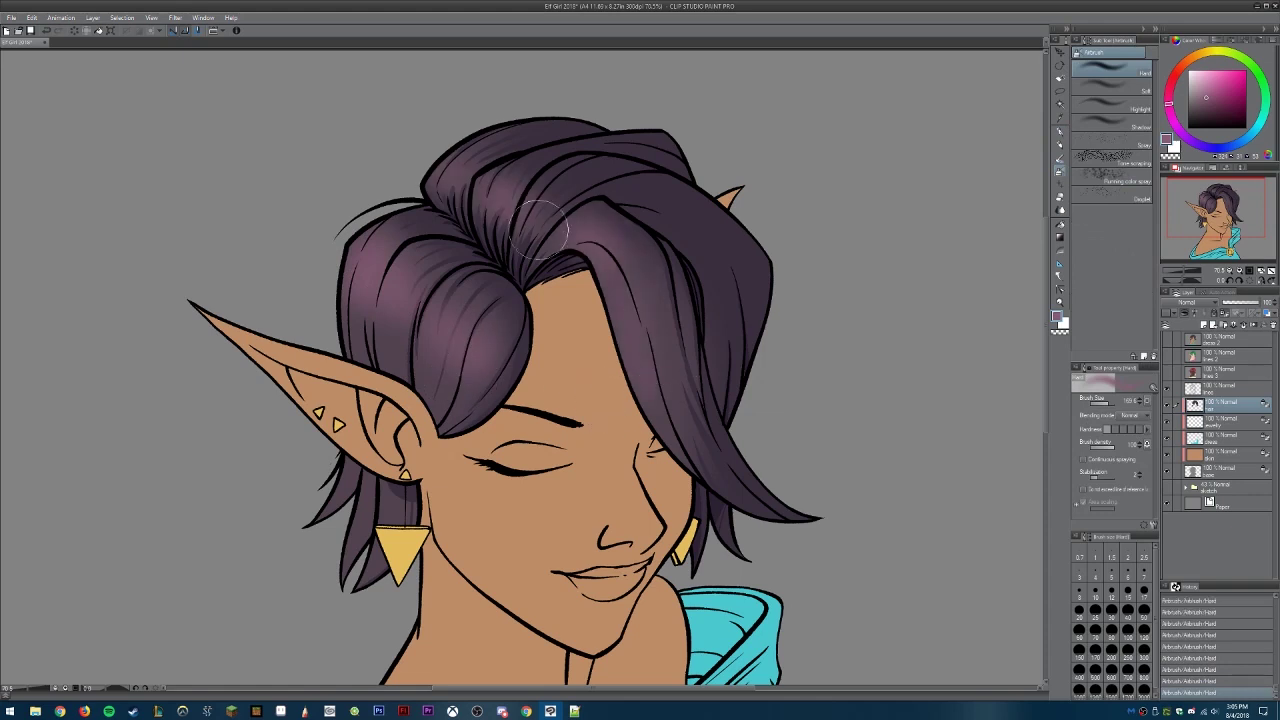
key(bracketleft)
key(bracketleft)
key(bracketleft)
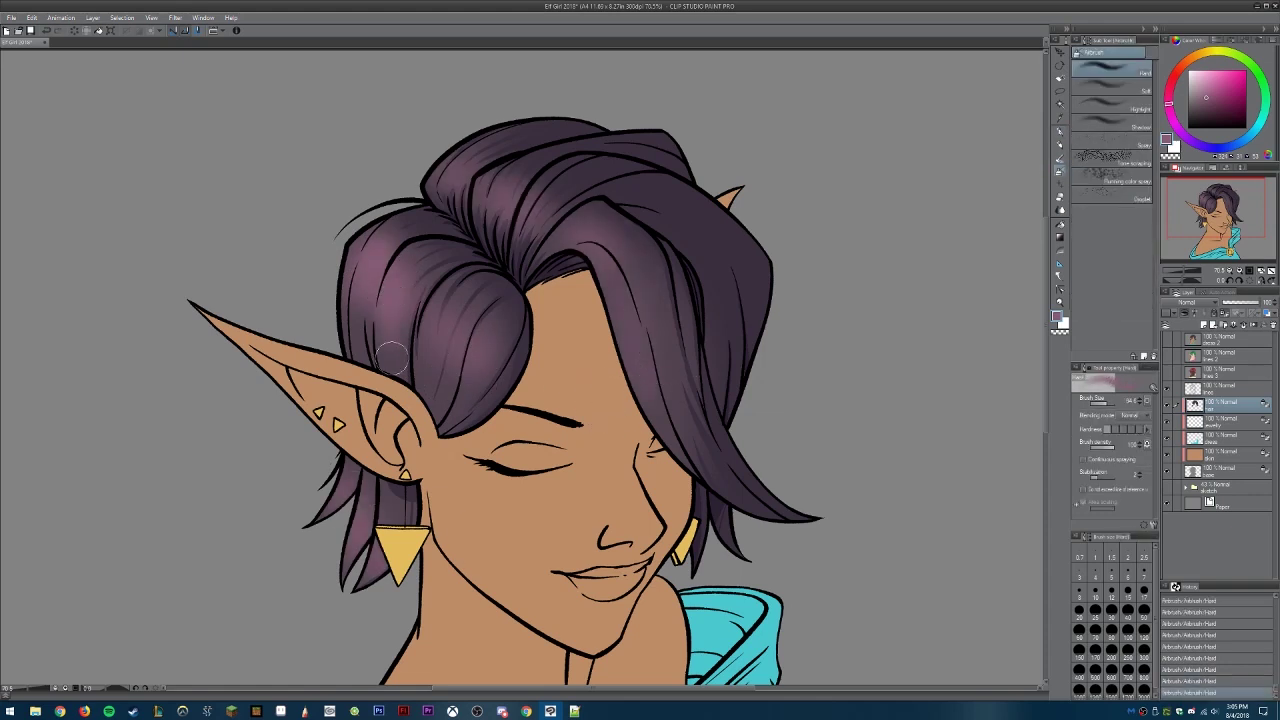
drag(477, 343, 495, 325)
Step: Paint crisp mauve highlight strands on the rounded locks above the near ear with the Real G-pen
key(p)
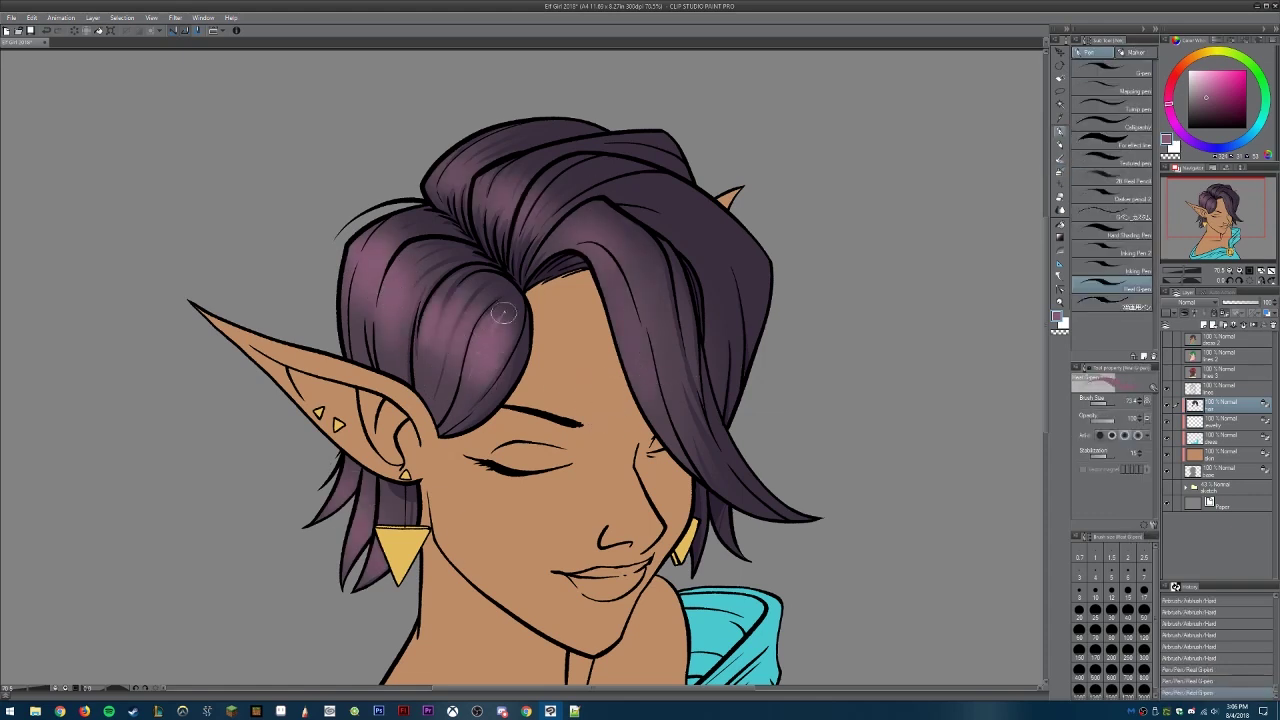
drag(522, 268, 452, 385)
drag(432, 285, 408, 338)
key(ctrl+z)
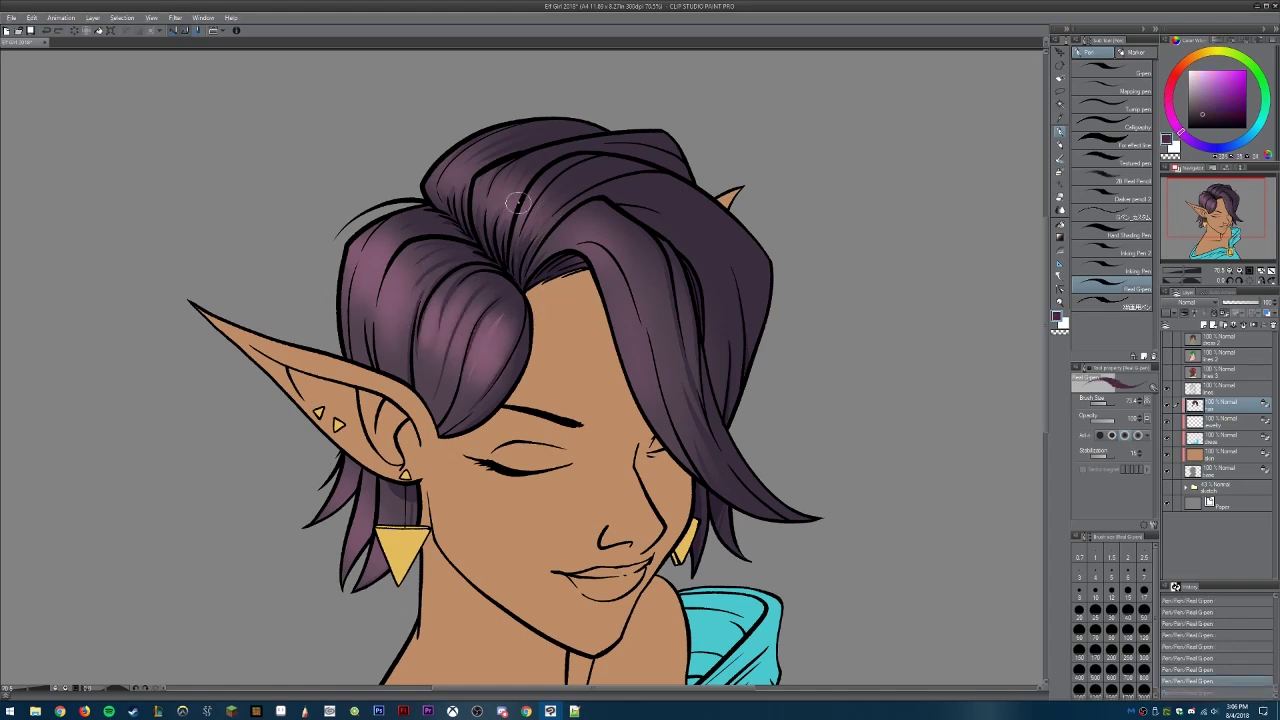
drag(485, 285, 455, 365)
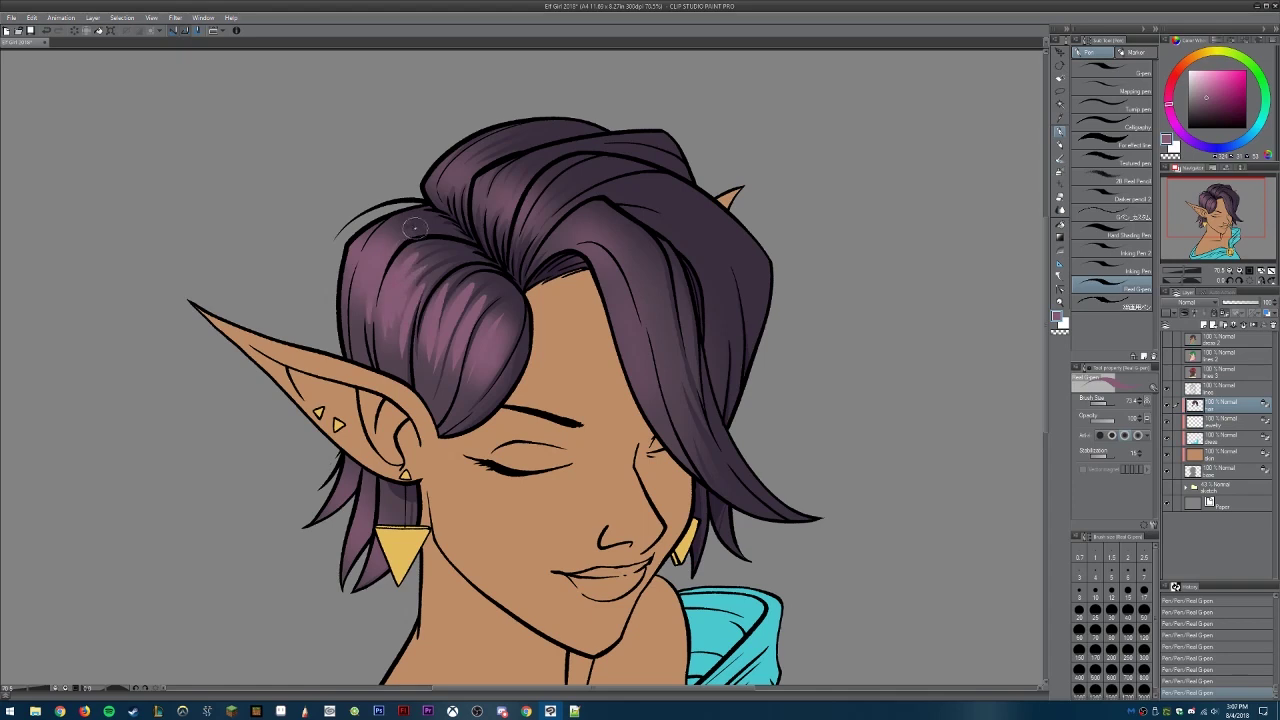
key(ctrl+y)
key(ctrl+y)
key(ctrl+y)
key(ctrl+y)
key(ctrl+z)
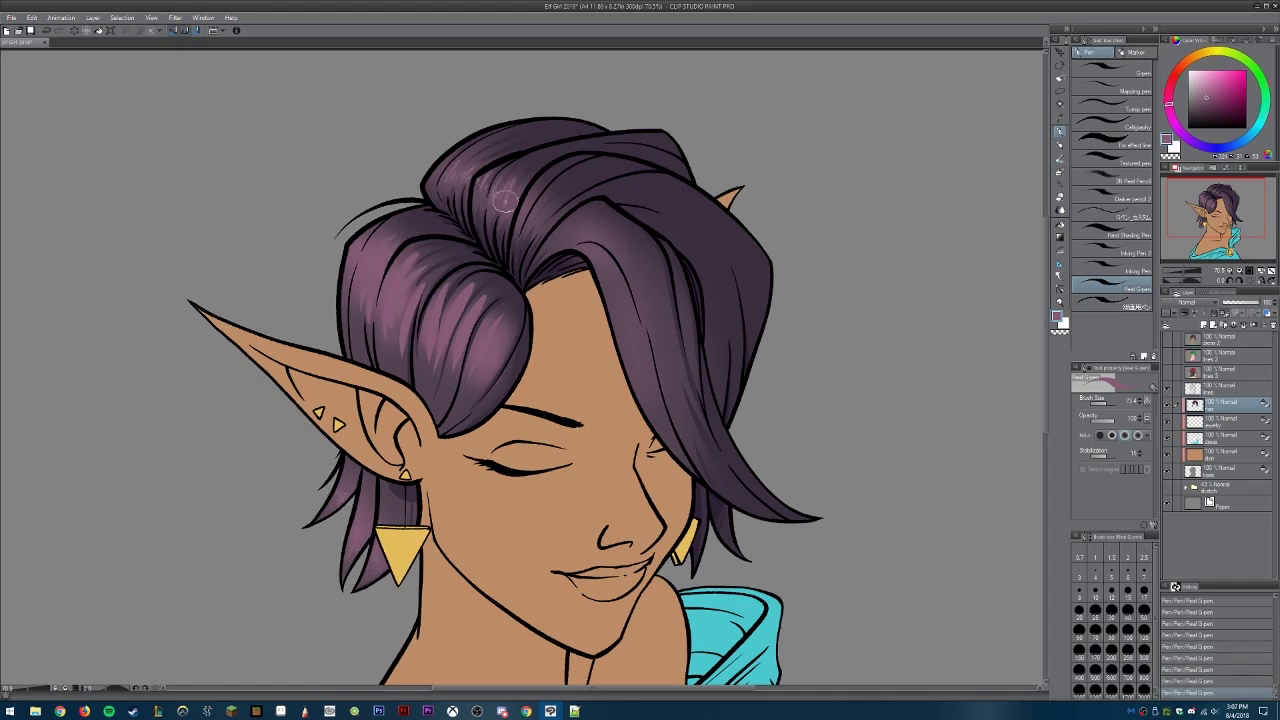
Step: Extend the mauve highlights along the long bangs and soften them with the airbrush
drag(600, 245, 651, 309)
mouse_move(590, 230)
mouse_down()
mouse_move(647, 267)
mouse_move(640, 330)
mouse_move(655, 410)
mouse_move(640, 300)
mouse_up()
drag(665, 235, 733, 253)
drag(555, 250, 585, 218)
mouse_move(640, 275)
mouse_down()
mouse_move(705, 205)
mouse_move(740, 260)
mouse_up()
key(b)
key(p)
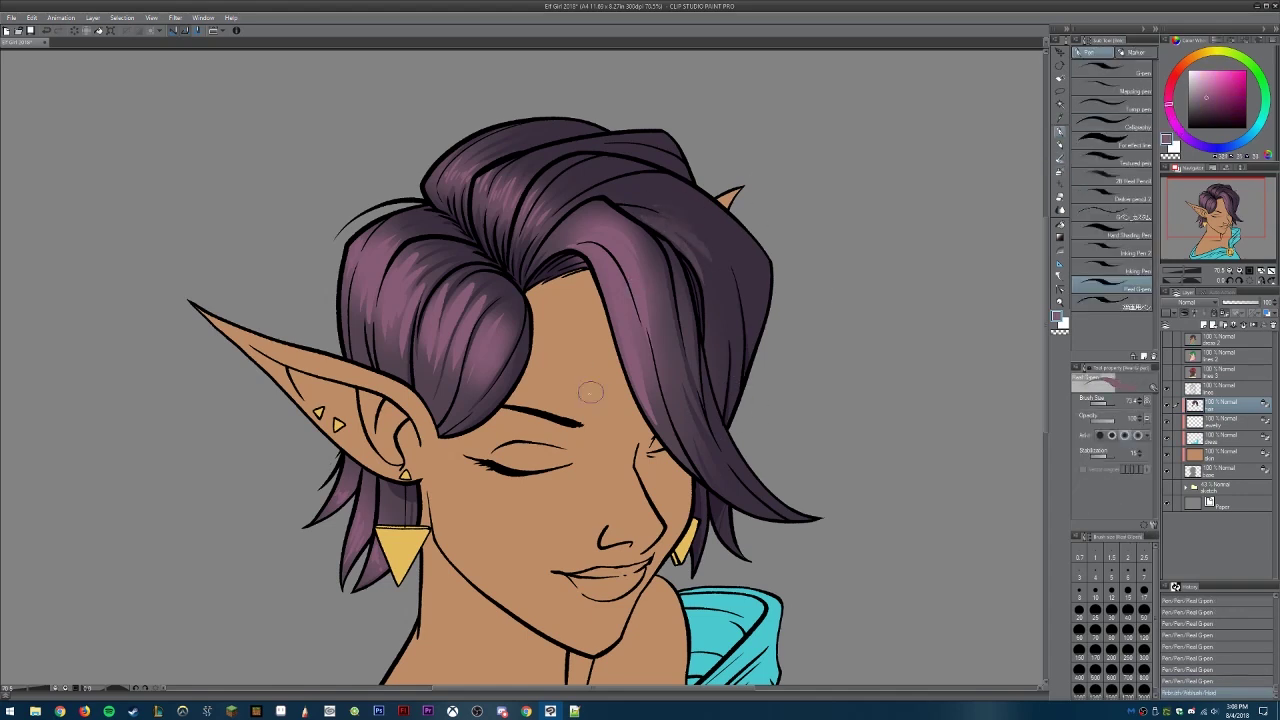
Step: Layer brighter pink highlight strands over the rounded locks and the long bangs with the pen
drag(368, 262, 370, 298)
drag(378, 265, 396, 318)
mouse_move(395, 258)
mouse_down()
mouse_move(428, 334)
mouse_move(465, 355)
mouse_up()
drag(452, 302, 490, 355)
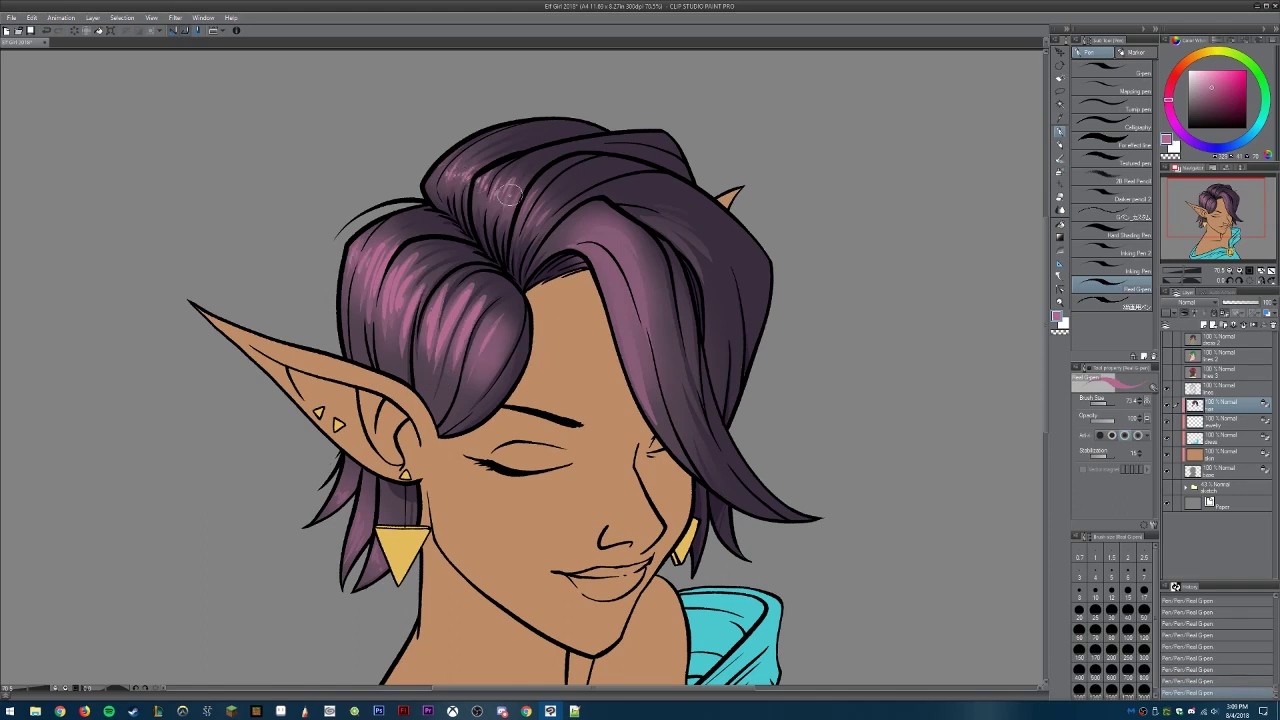
drag(594, 250, 630, 375)
drag(604, 225, 644, 318)
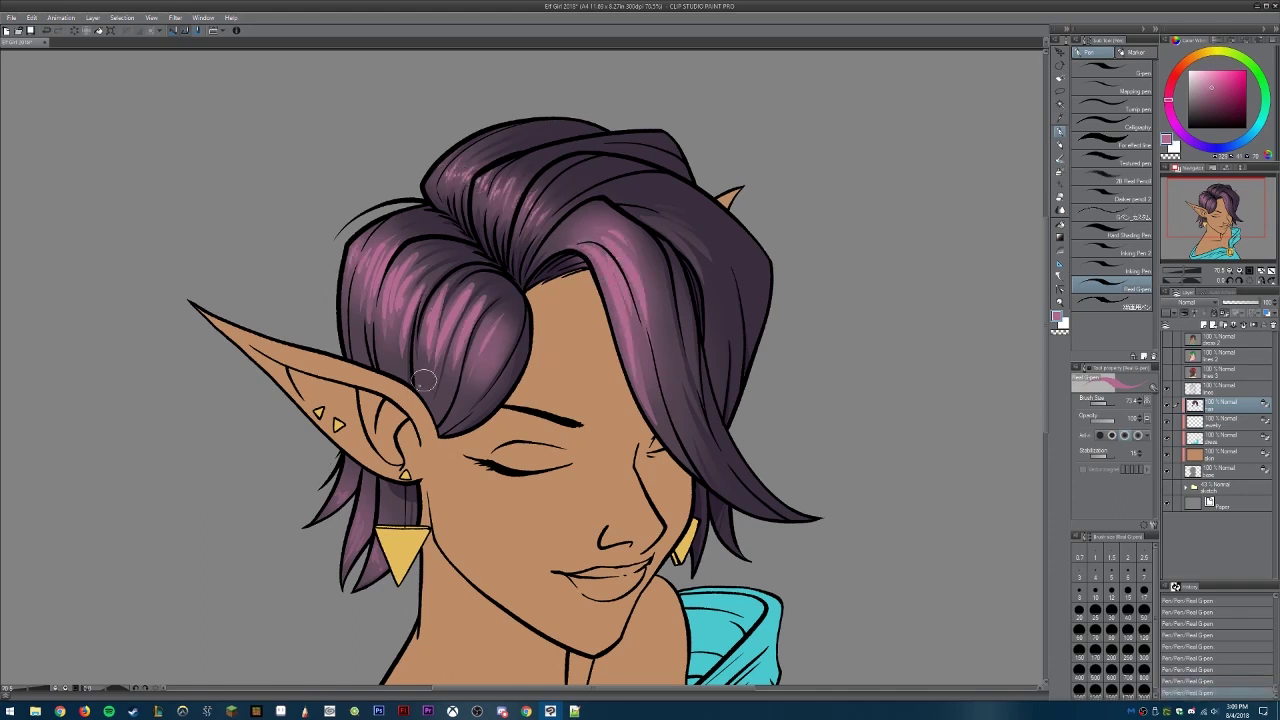
Step: Add pale pink shine strokes at the center of the highlights on the locks and bangs
mouse_move(460, 300)
mouse_down()
mouse_move(483, 347)
mouse_move(476, 301)
mouse_move(436, 311)
mouse_move(408, 294)
mouse_up()
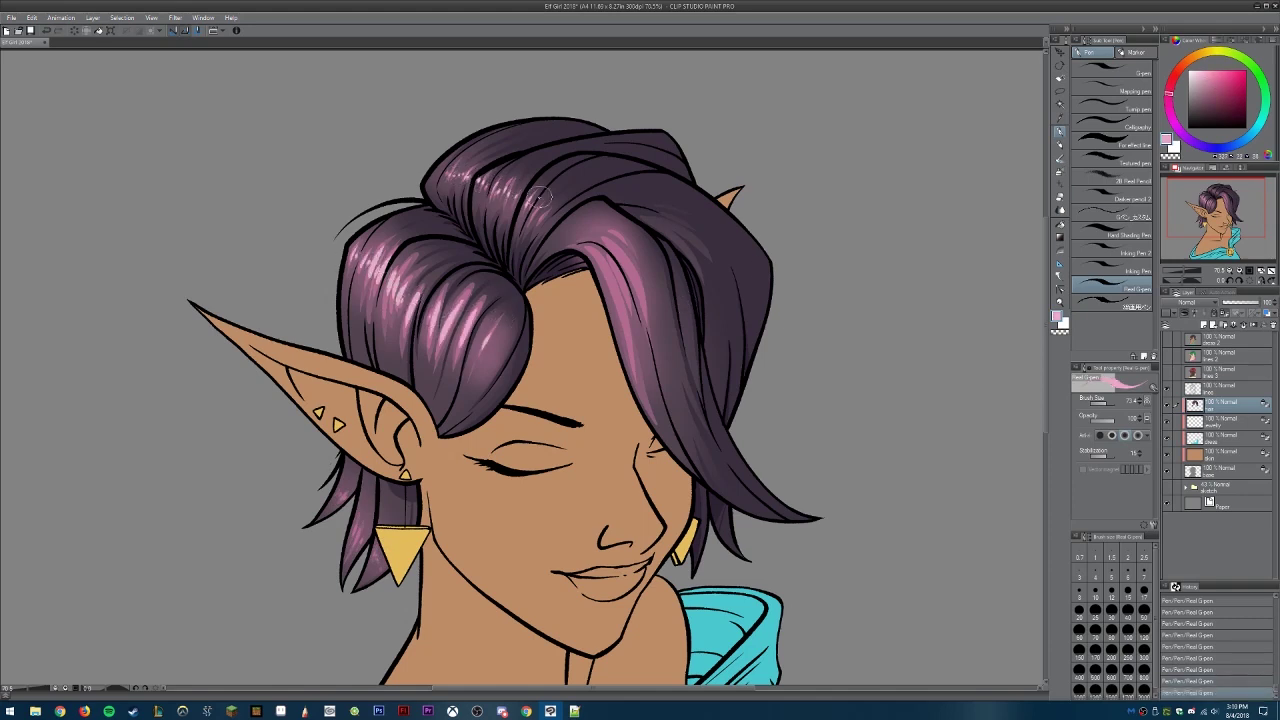
mouse_move(598, 254)
mouse_down()
mouse_move(614, 312)
mouse_move(650, 300)
mouse_up()
drag(612, 246, 622, 258)
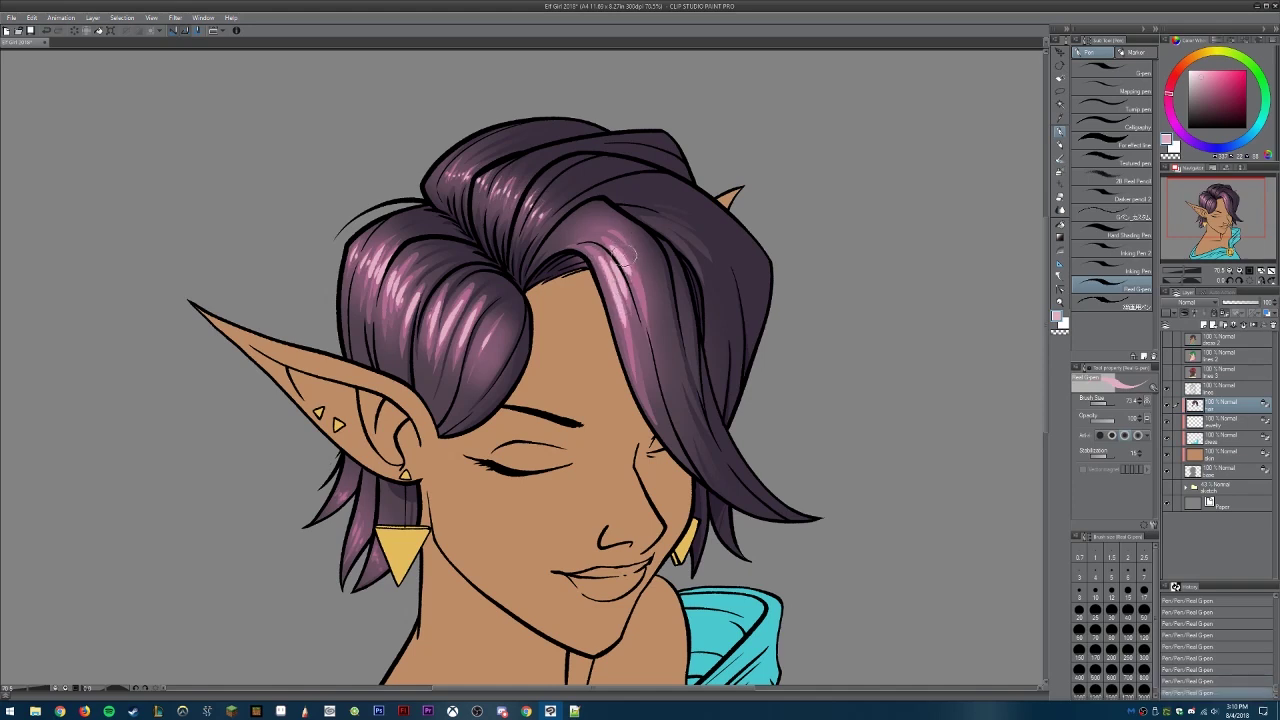
drag(392, 322, 405, 290)
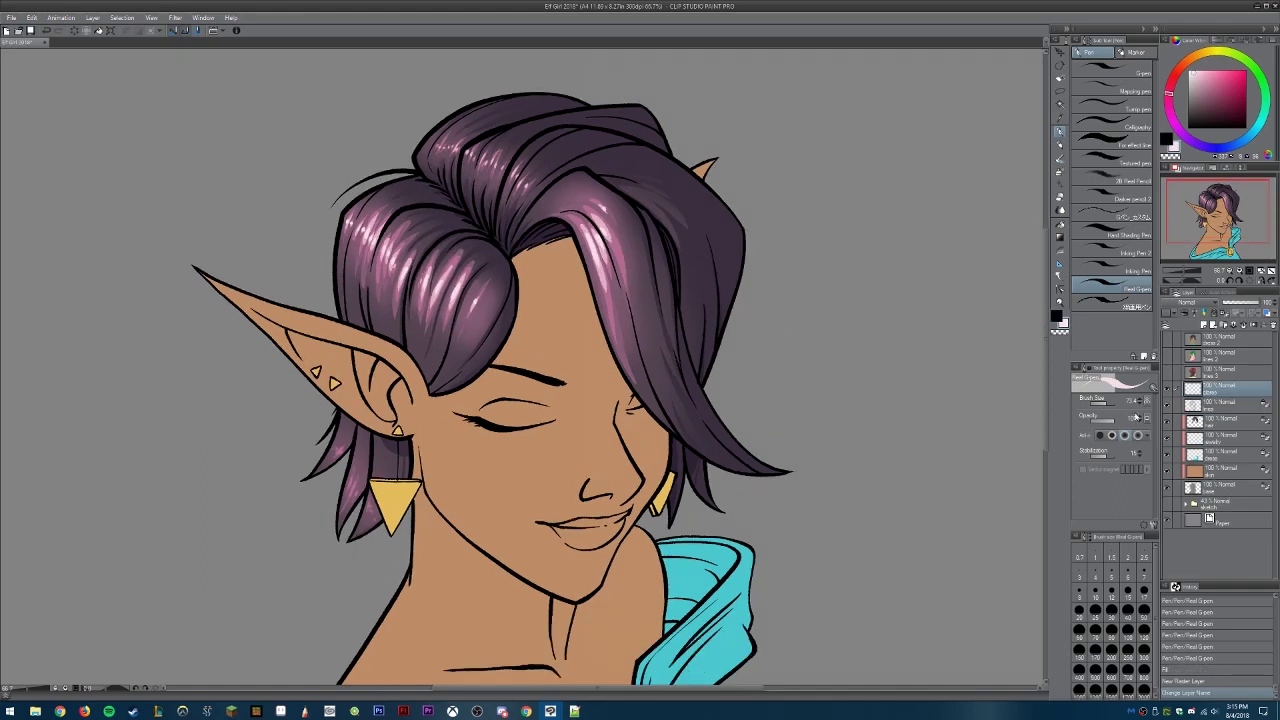
Step: Airbrush a soft pale glow over the shiniest parts of the hair on the new layer above the line art
key(b)
mouse_move(395, 298)
mouse_down()
mouse_move(410, 262)
mouse_move(445, 256)
mouse_up()
drag(468, 308, 340, 210)
drag(590, 262, 632, 196)
drag(522, 159, 495, 165)
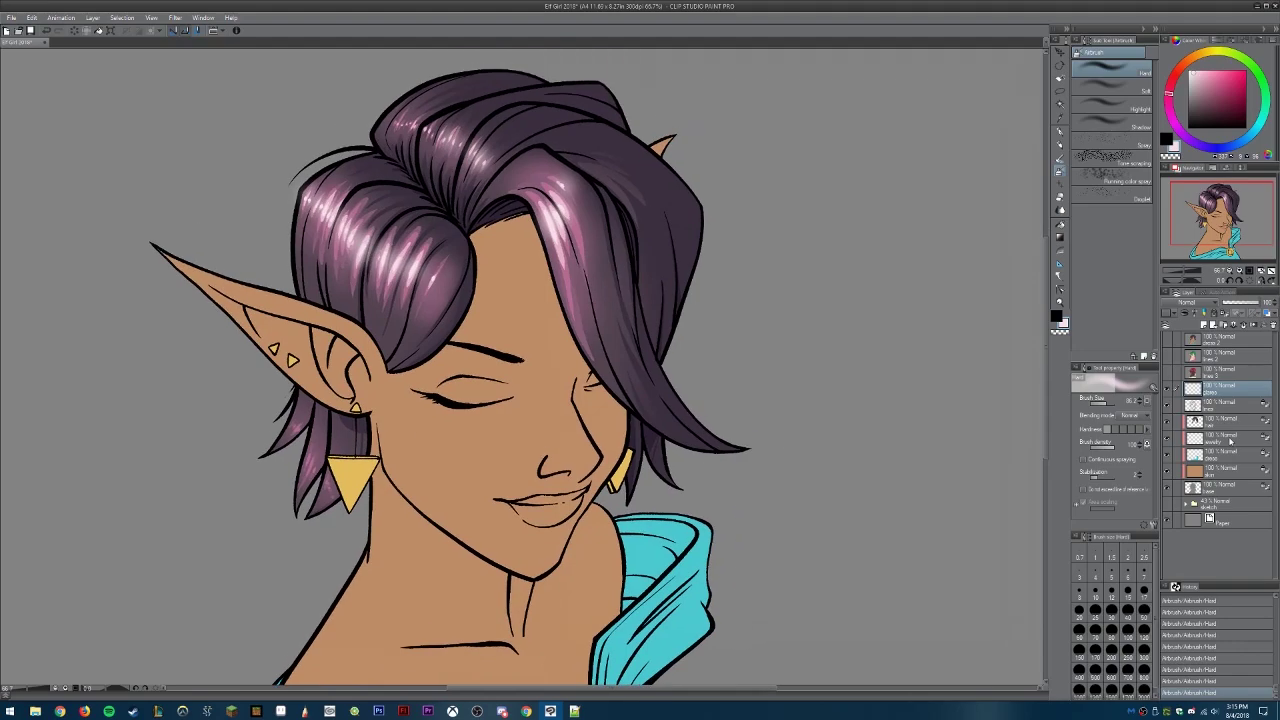
Step: Airbrush reddish-brown shadows on the skin layer below the hairline, on the shaded side of the face and on the neck
mouse_move(697, 477)
mouse_down()
mouse_move(777, 314)
mouse_move(750, 429)
mouse_up()
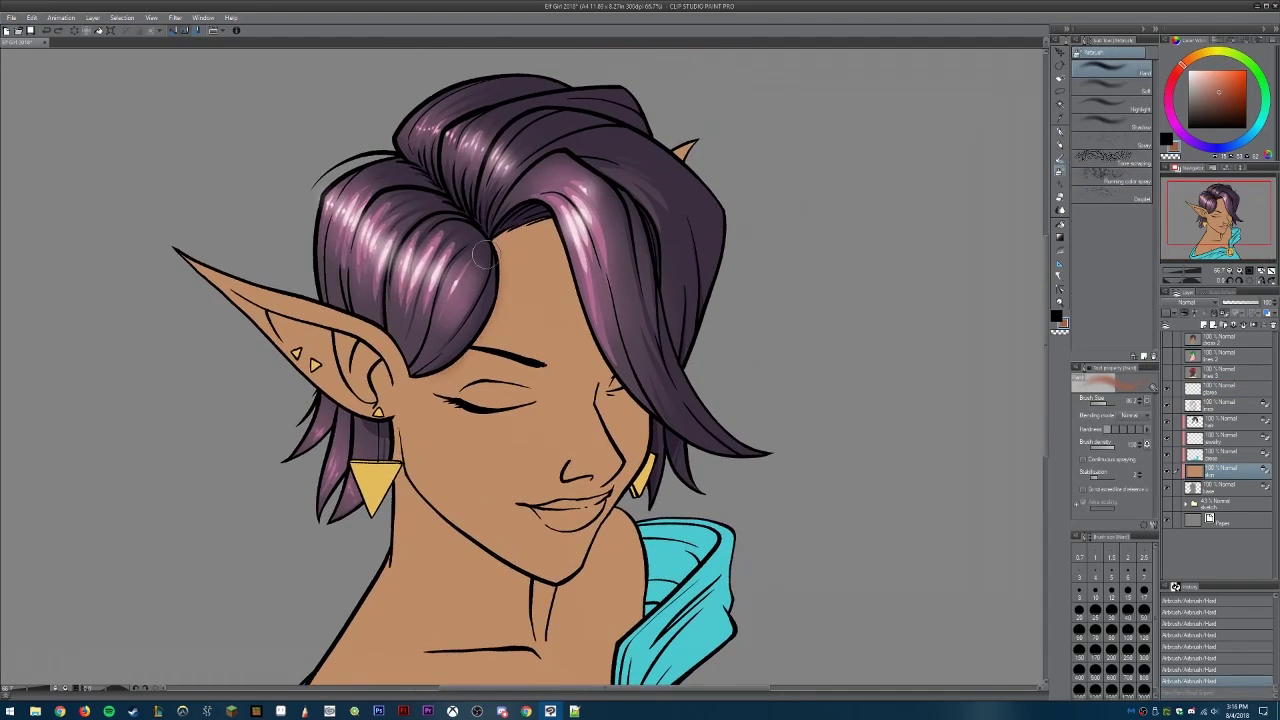
mouse_move(486, 326)
mouse_down()
mouse_move(571, 344)
mouse_move(491, 221)
mouse_up()
drag(600, 255, 615, 350)
mouse_move(628, 290)
mouse_down()
mouse_move(640, 392)
mouse_move(565, 470)
mouse_up()
drag(668, 388, 708, 288)
mouse_move(600, 420)
mouse_down()
mouse_move(671, 369)
mouse_move(625, 415)
mouse_move(665, 345)
mouse_move(672, 438)
mouse_move(681, 299)
mouse_up()
alt+click(620, 430)
alt+click(672, 438)
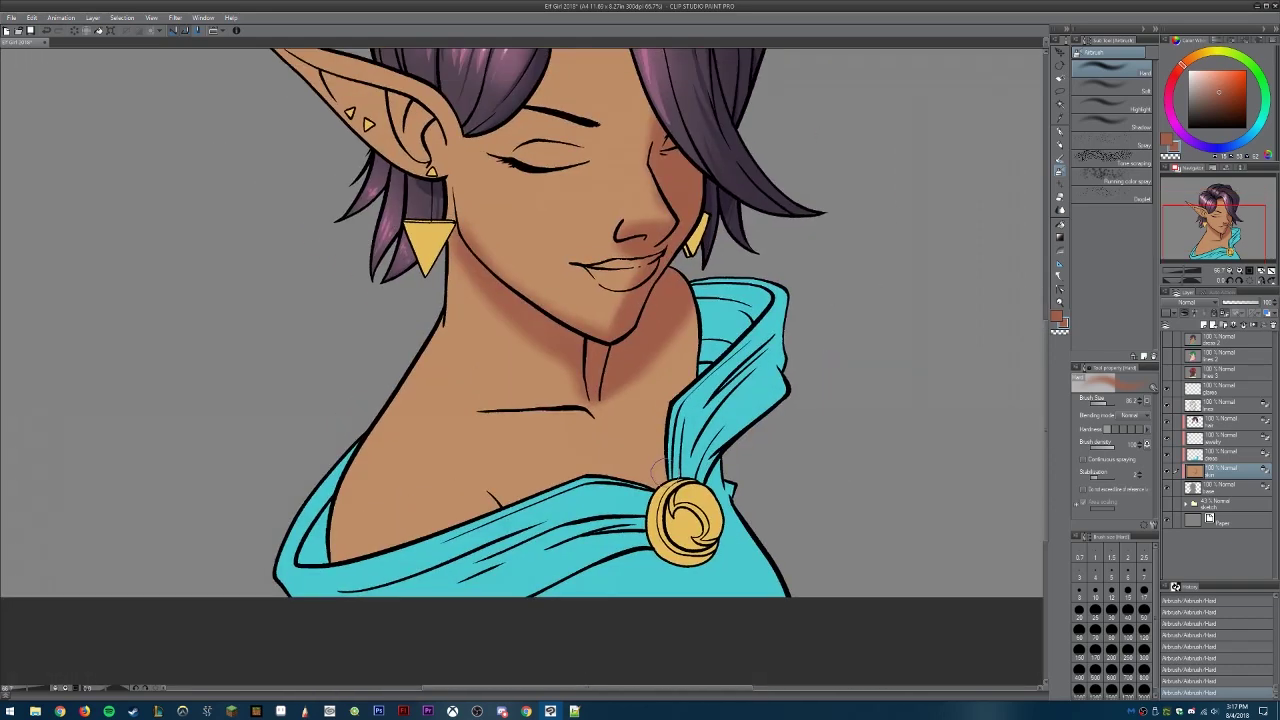
Step: Sharpen the skin shadow edges along the jaw and neck with the Real G-pen
mouse_move(443, 394)
mouse_down()
mouse_move(521, 394)
mouse_move(443, 509)
mouse_up()
key(p)
mouse_move(622, 352)
mouse_down()
mouse_move(665, 333)
mouse_move(650, 312)
mouse_move(622, 371)
mouse_up()
drag(463, 325, 503, 395)
mouse_move(460, 348)
mouse_down()
mouse_move(472, 416)
mouse_move(490, 436)
mouse_up()
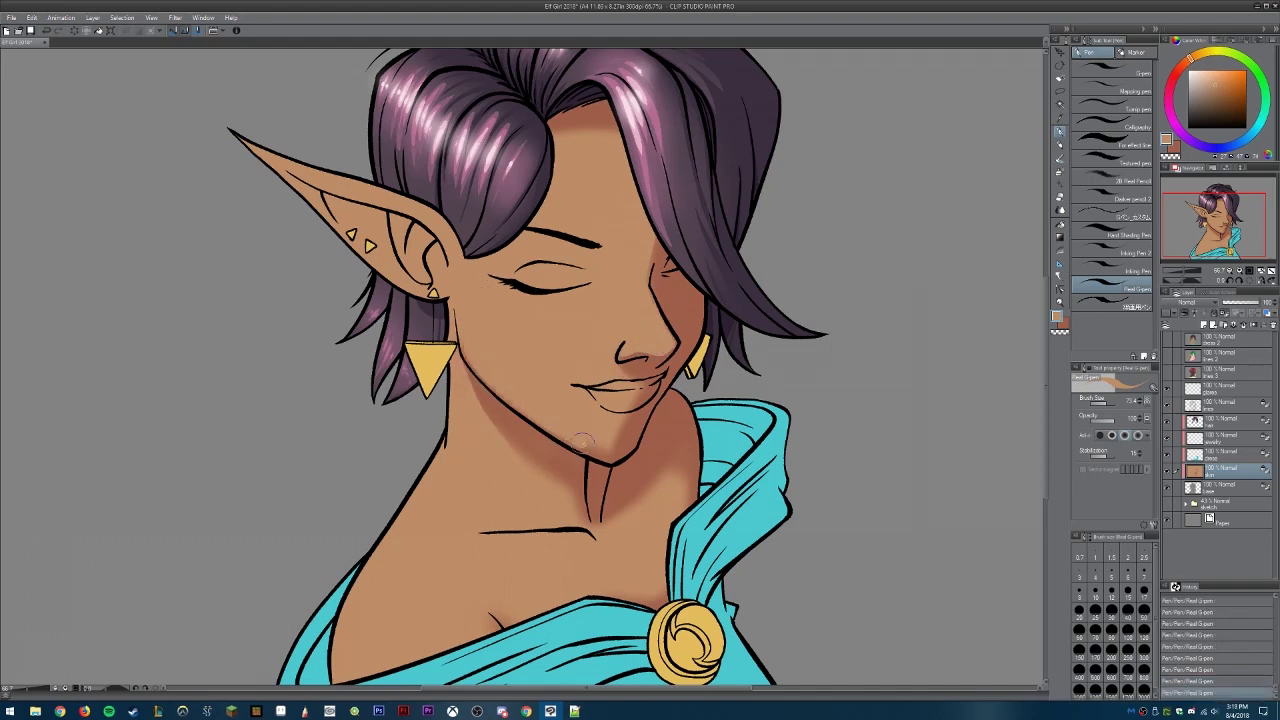
Step: Sample skin tones from the face and paint a light patch on the far cheek within the shadow
alt+click(626, 403)
alt+click(655, 292)
drag(664, 290, 674, 298)
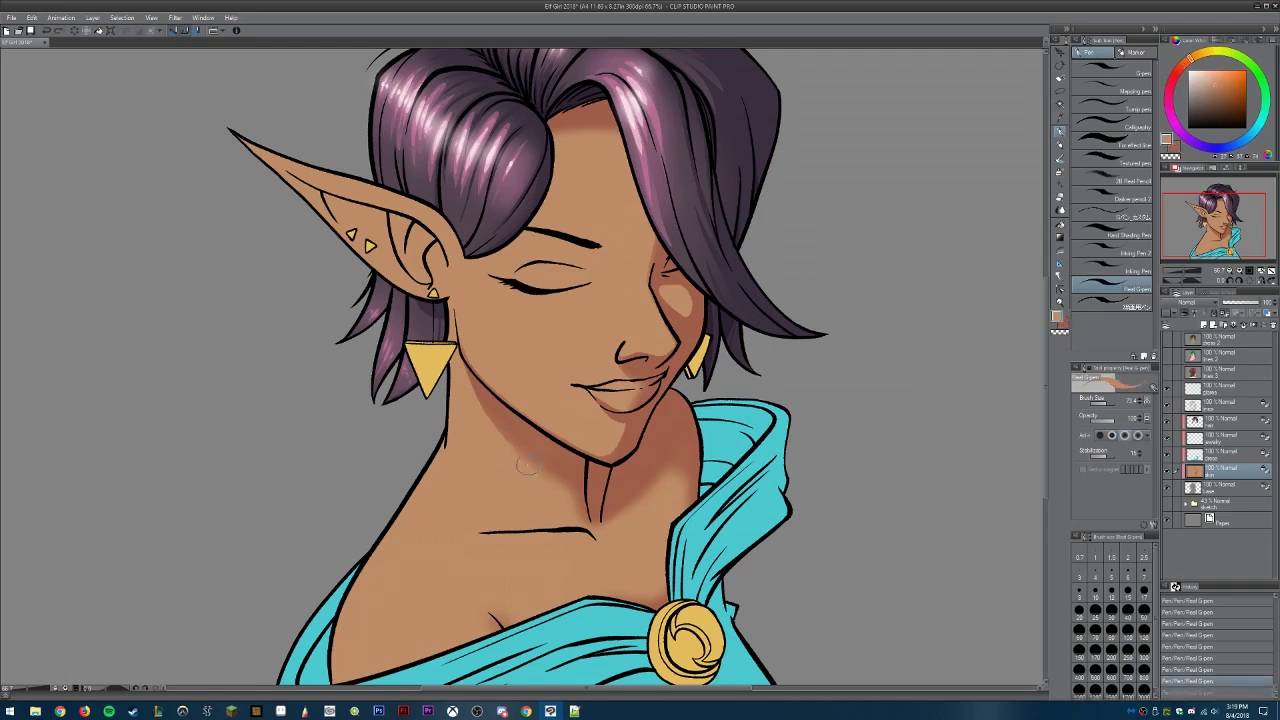
Step: Paint reddish-brown shadows inside the near ear's folds and along the forehead beside the hair
drag(664, 497, 734, 555)
mouse_move(344, 220)
mouse_down()
mouse_move(490, 292)
mouse_move(495, 330)
mouse_move(478, 320)
mouse_up()
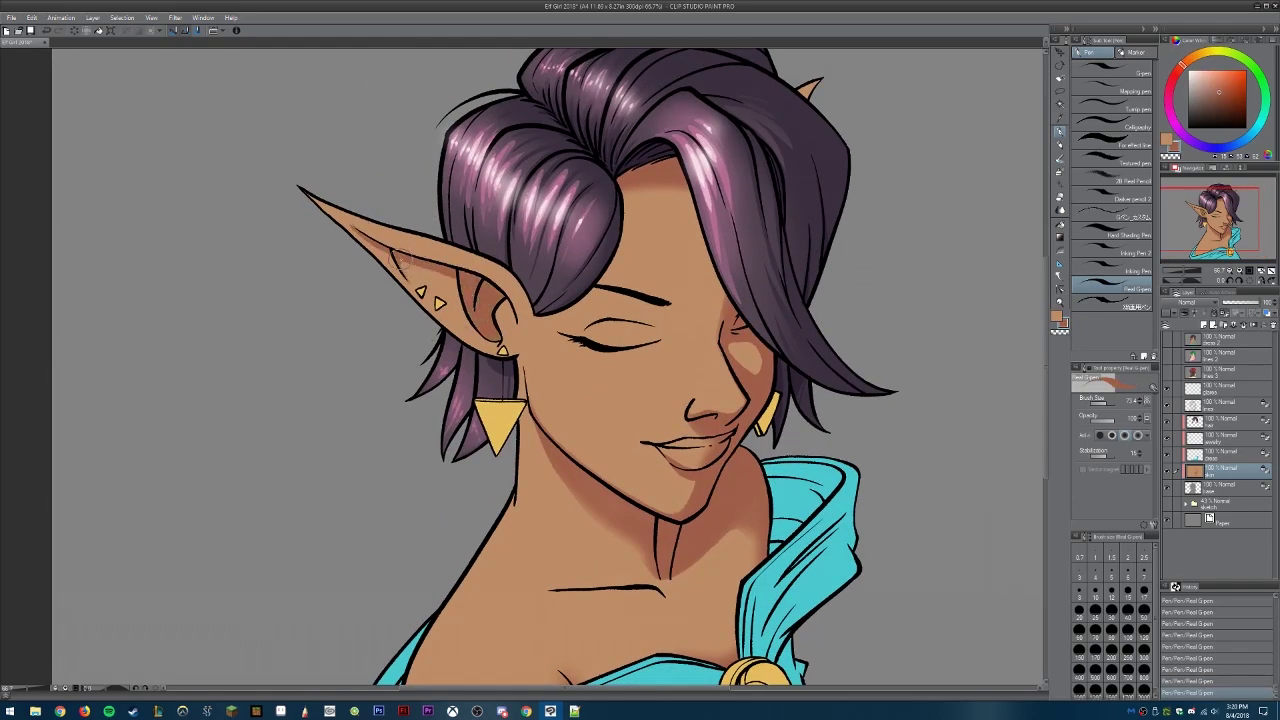
drag(395, 262, 302, 238)
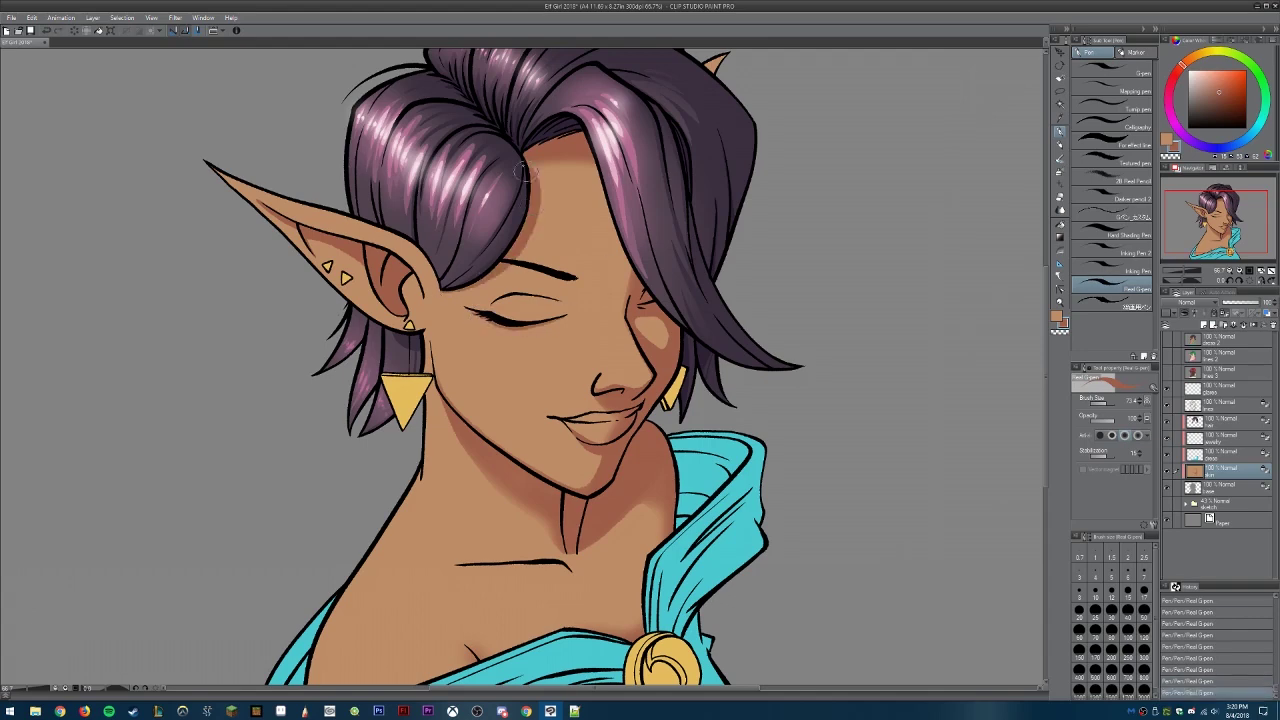
Step: Deepen the shading around the lips and beneath the nose with a darker red and blend it using sampled skin tones
scroll(620, 238, down, 2)
scroll(614, 434, up, 2)
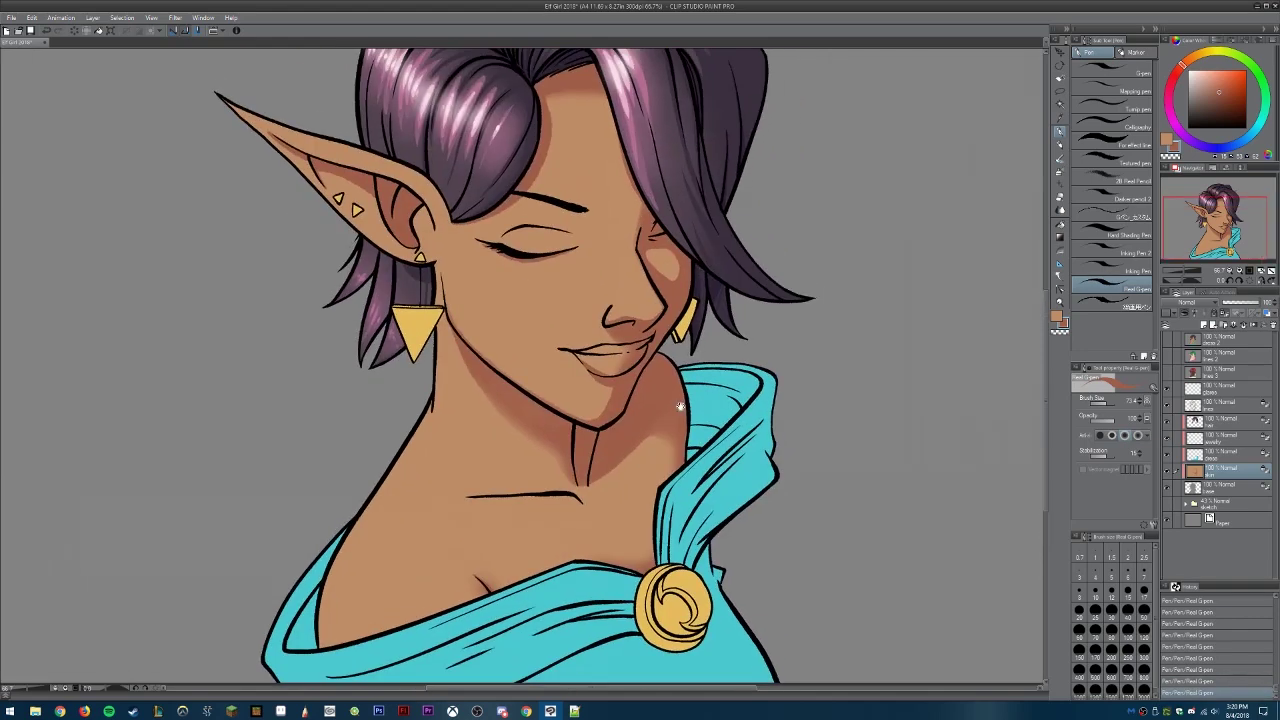
scroll(628, 440, down, 2)
scroll(620, 380, up, 2)
drag(634, 358, 616, 357)
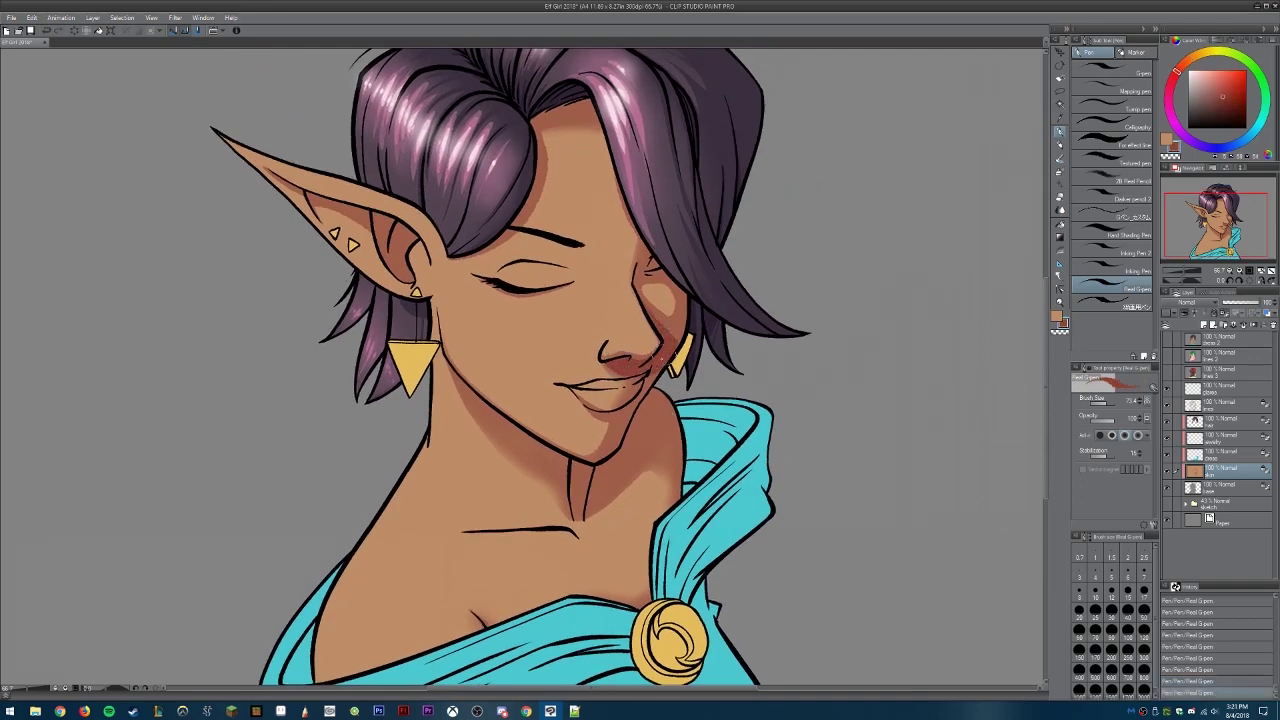
alt+click(648, 310)
drag(648, 312, 664, 340)
alt+click(652, 348)
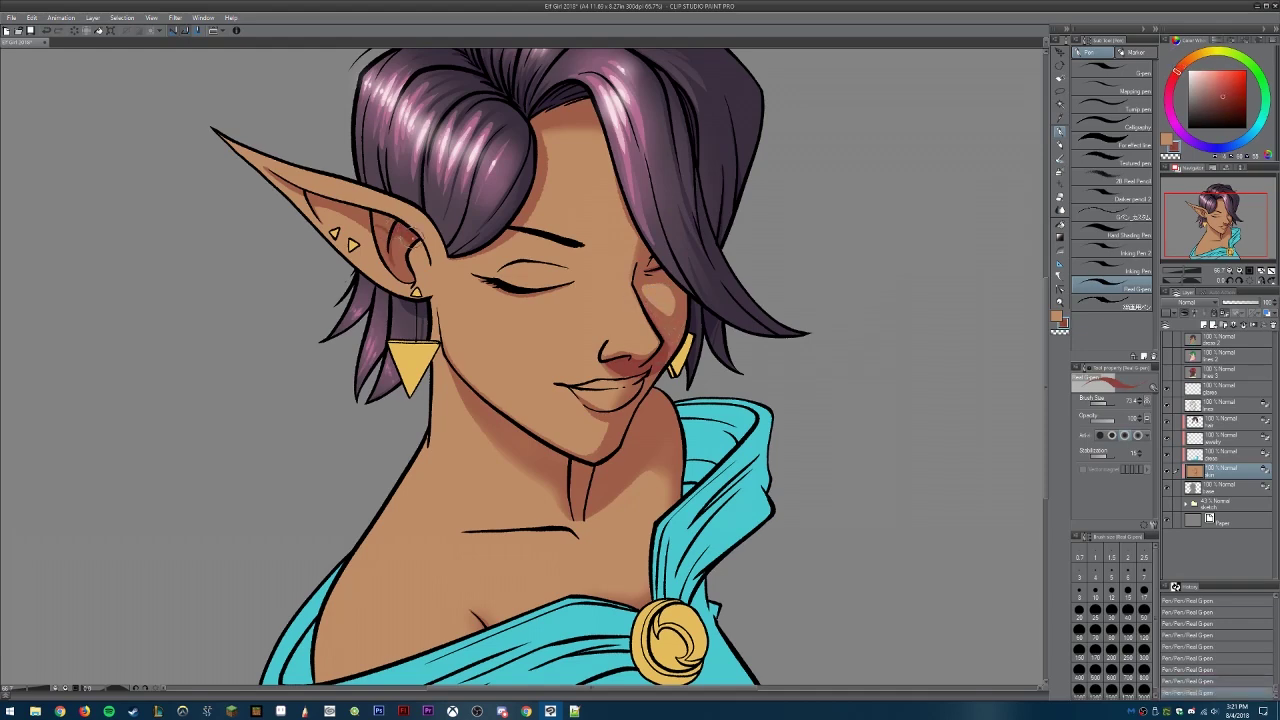
Step: Paint a darker red shadow on the neck directly beneath the jawline
drag(453, 361, 508, 284)
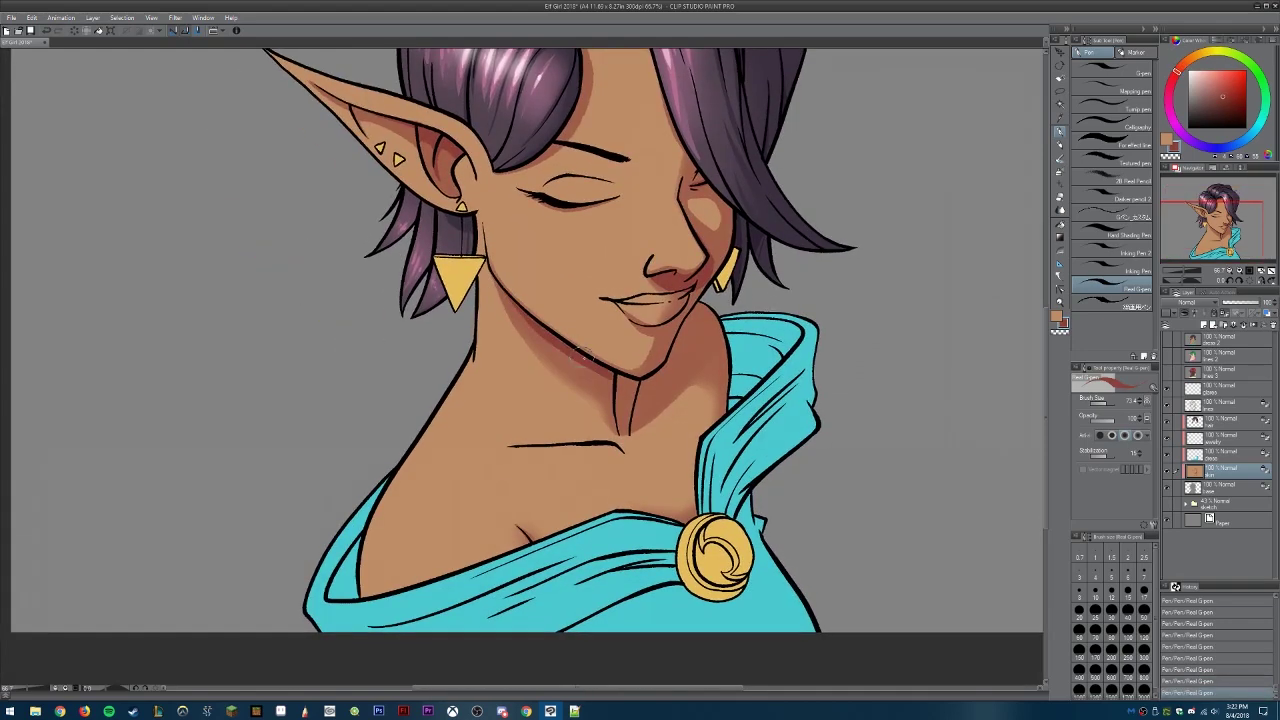
mouse_move(598, 376)
mouse_down()
mouse_move(632, 380)
mouse_move(702, 312)
mouse_move(564, 534)
mouse_move(598, 443)
mouse_move(692, 363)
mouse_move(826, 414)
mouse_move(828, 450)
mouse_up()
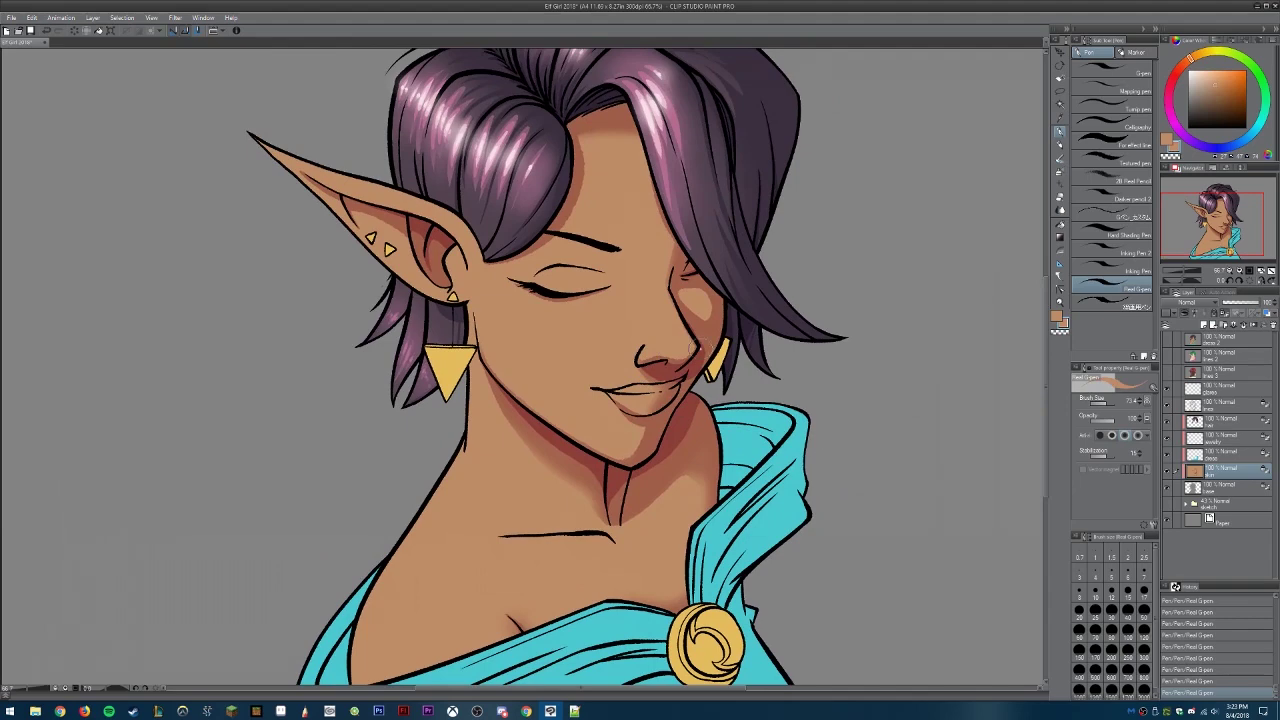
drag(684, 352, 670, 390)
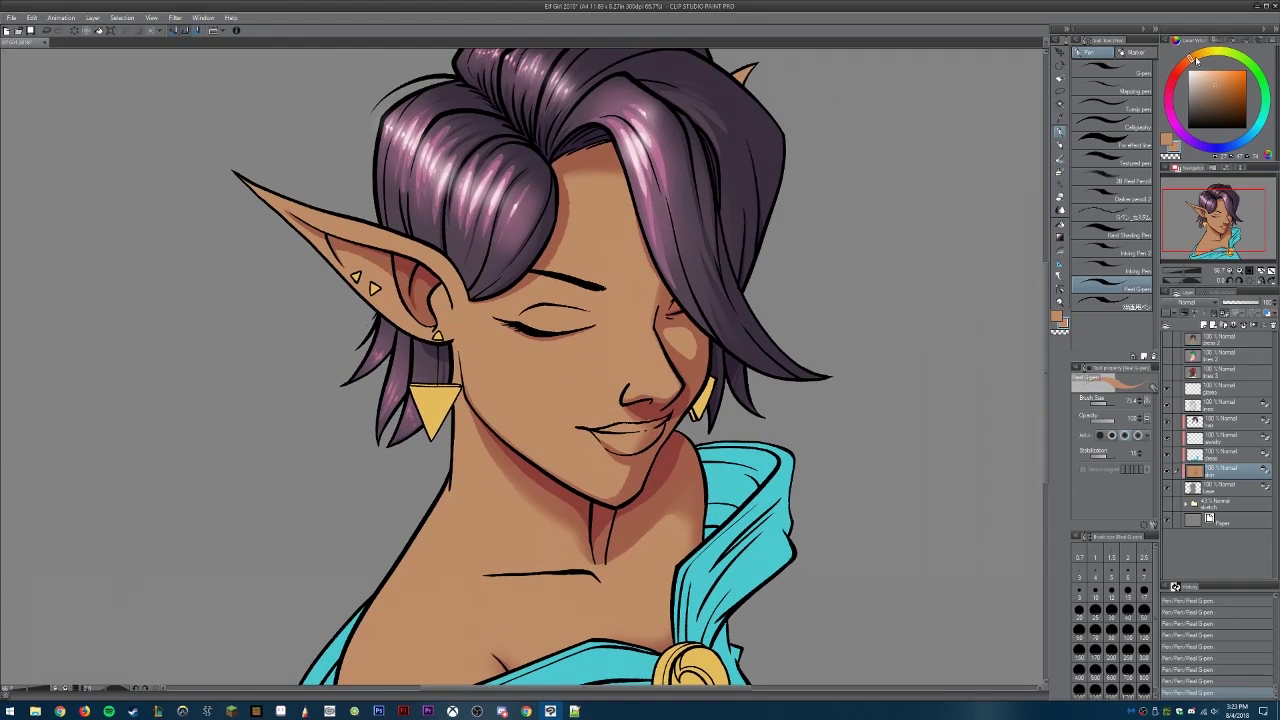